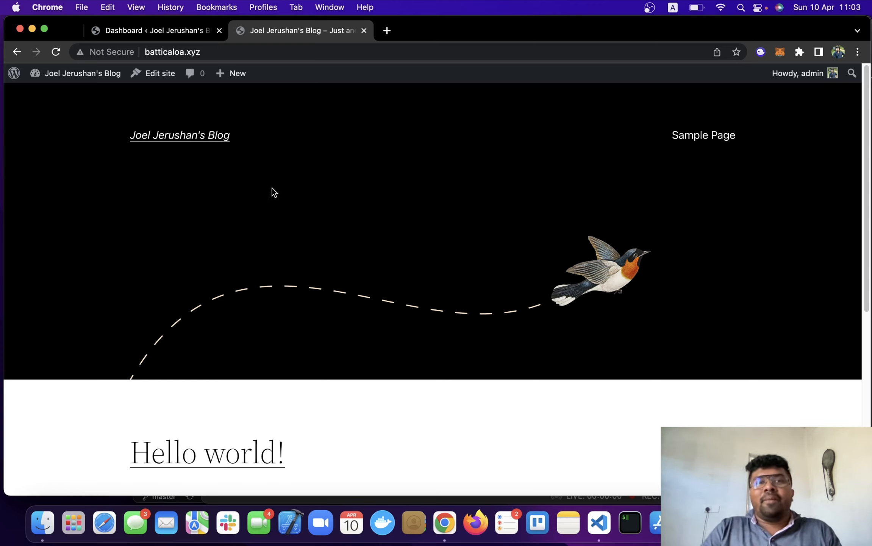
Look over the admin dashboard and the blog's front page down to the Hello world! post.
{"action": "left_click", "coordinate": [133, 29]}
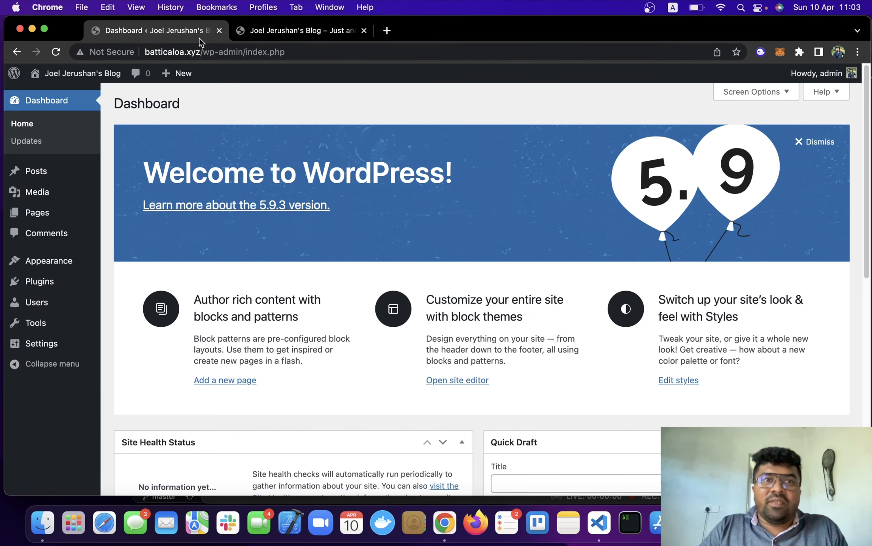
{"action": "left_click", "coordinate": [275, 36]}
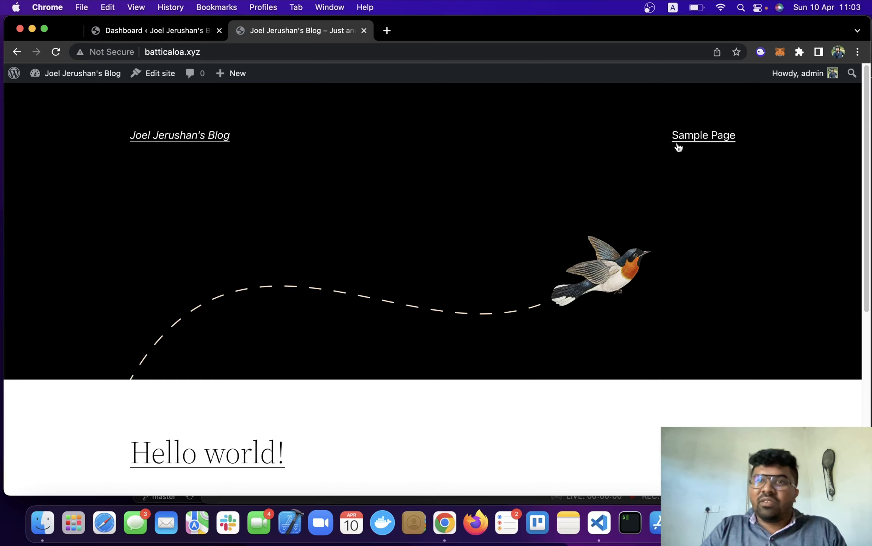
{"action": "scroll", "coordinate": [459, 250], "scroll_direction": "down", "scroll_amount": 5}
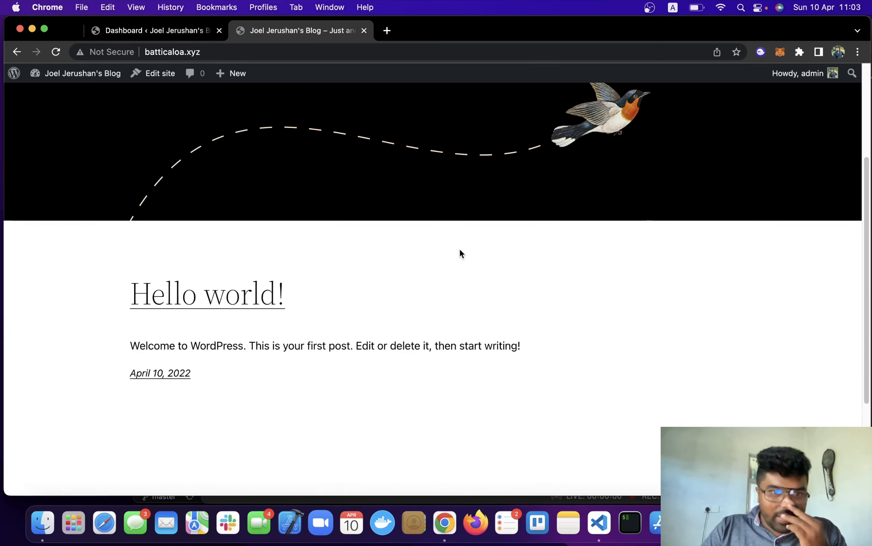
{"action": "scroll", "coordinate": [284, 307], "scroll_direction": "up", "scroll_amount": 5}
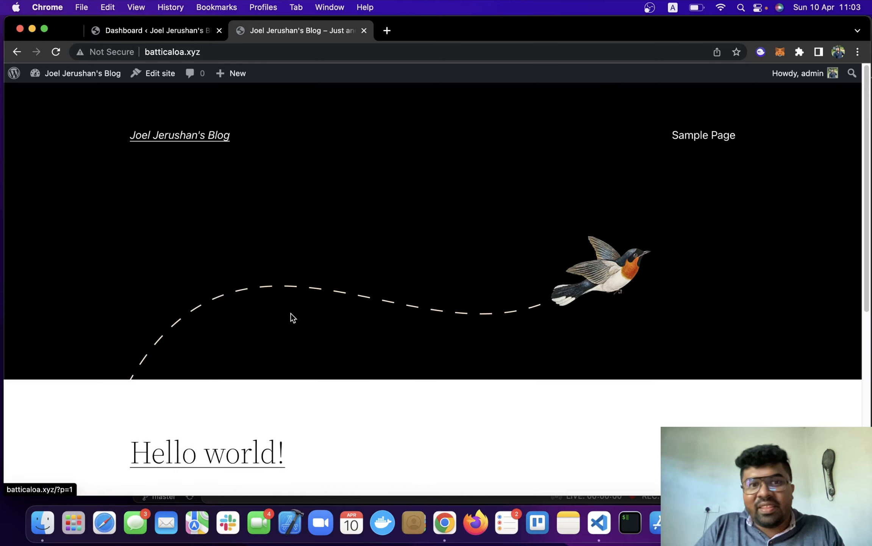
{"action": "scroll", "coordinate": [290, 315], "scroll_direction": "down", "scroll_amount": 8}
{"action": "scroll", "coordinate": [246, 209], "scroll_direction": "up", "scroll_amount": 7}
{"action": "scroll", "coordinate": [265, 248], "scroll_direction": "up", "scroll_amount": 2}
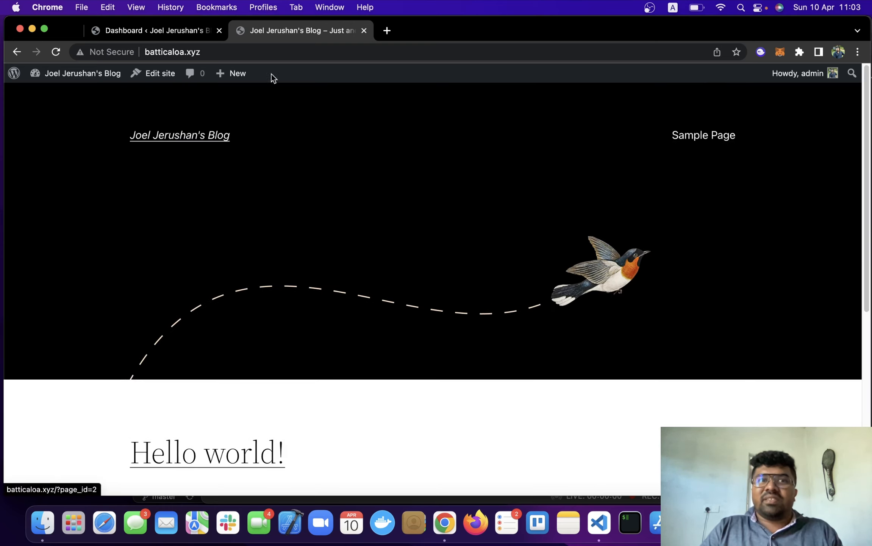
Set the site's permalink structure to Post name and save the changes.
{"action": "left_click", "coordinate": [168, 29]}
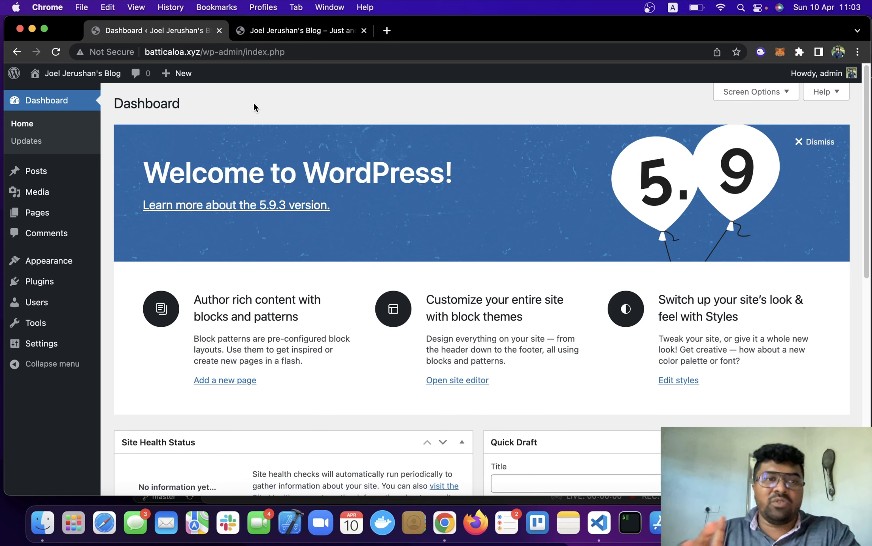
{"action": "mouse_move", "coordinate": [34, 343]}
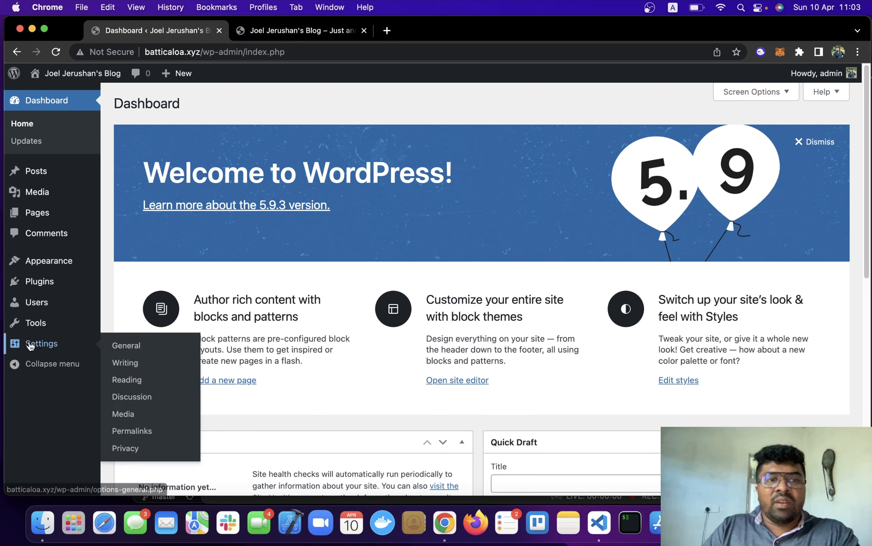
{"action": "left_click", "coordinate": [139, 431]}
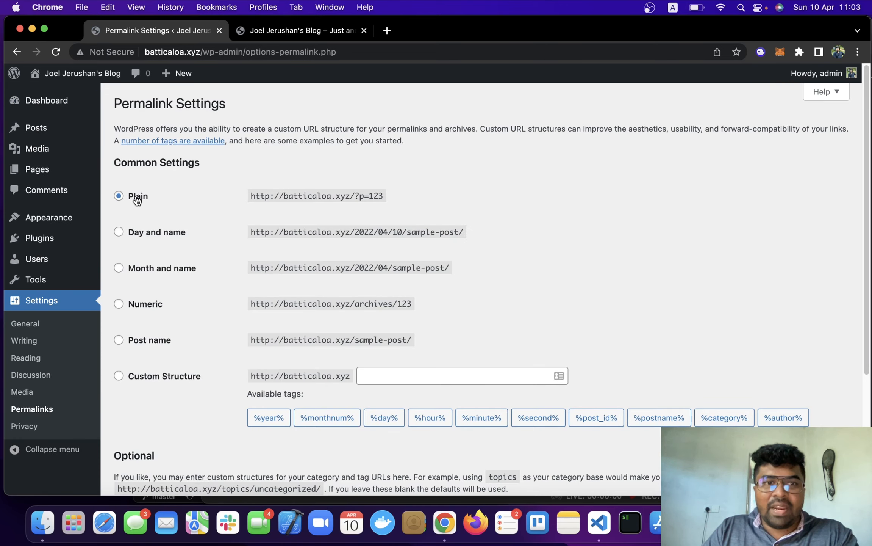
{"action": "left_click", "coordinate": [150, 343]}
{"action": "scroll", "coordinate": [168, 342], "scroll_direction": "down", "scroll_amount": 5}
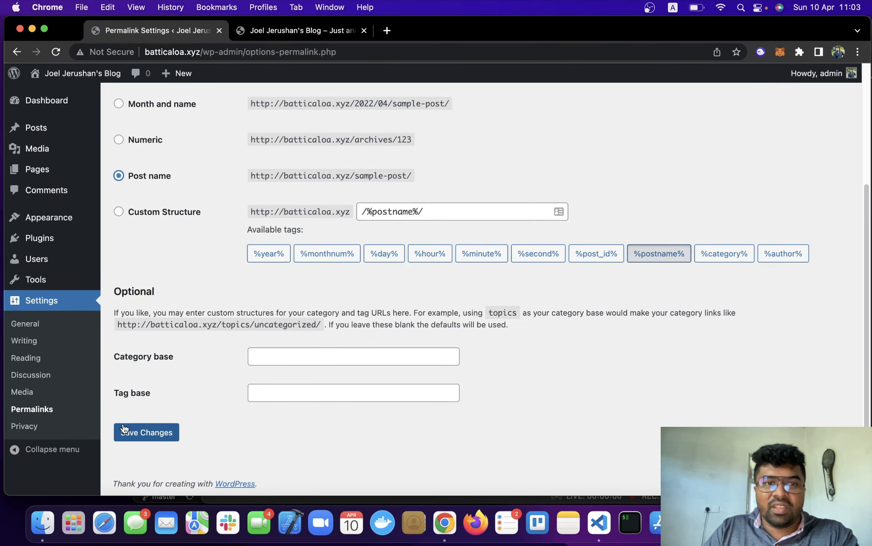
{"action": "left_click", "coordinate": [146, 430]}
{"action": "scroll", "coordinate": [161, 371], "scroll_direction": "up", "scroll_amount": 3}
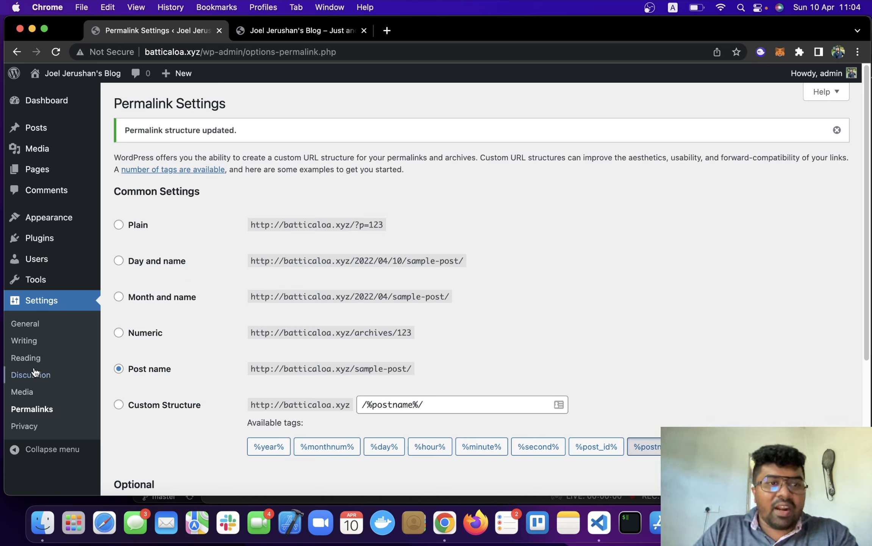
View the site's pages list and posts list in the admin area.
{"action": "left_click", "coordinate": [39, 170]}
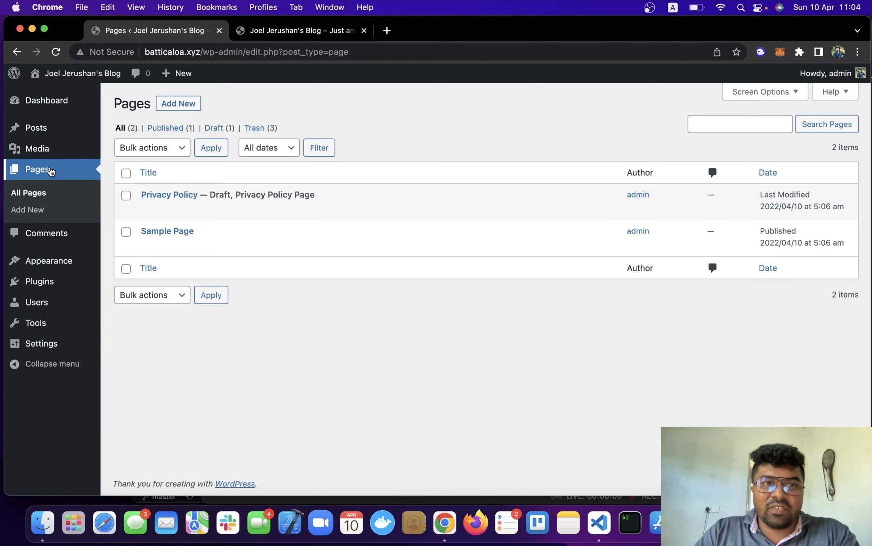
{"action": "left_click", "coordinate": [298, 32]}
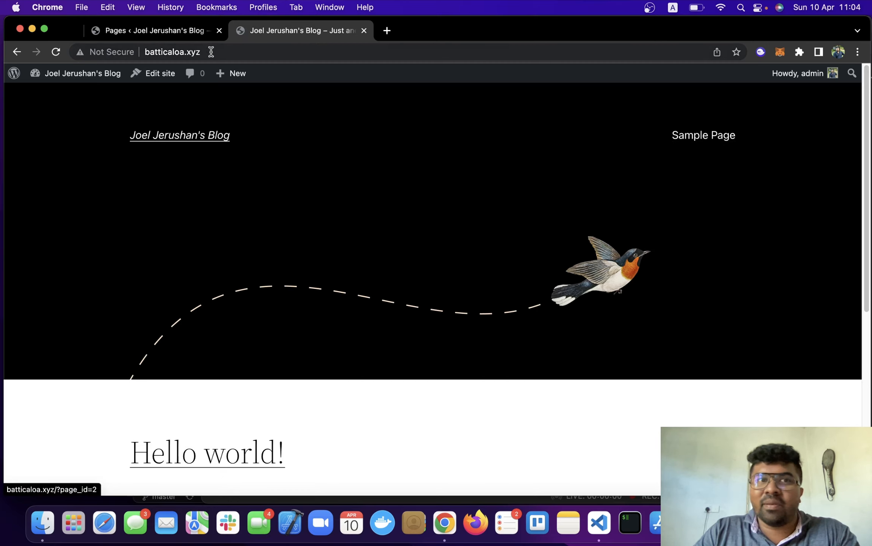
{"action": "left_click", "coordinate": [190, 31]}
{"action": "left_click", "coordinate": [35, 133]}
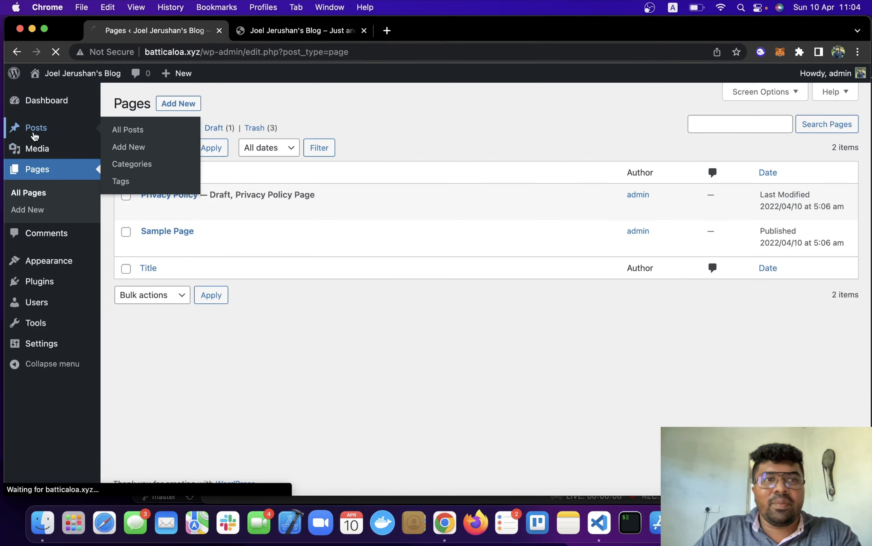
Open the Hello world! post on the live site, read through it and its comment, and return to the homepage.
{"action": "left_click", "coordinate": [298, 31]}
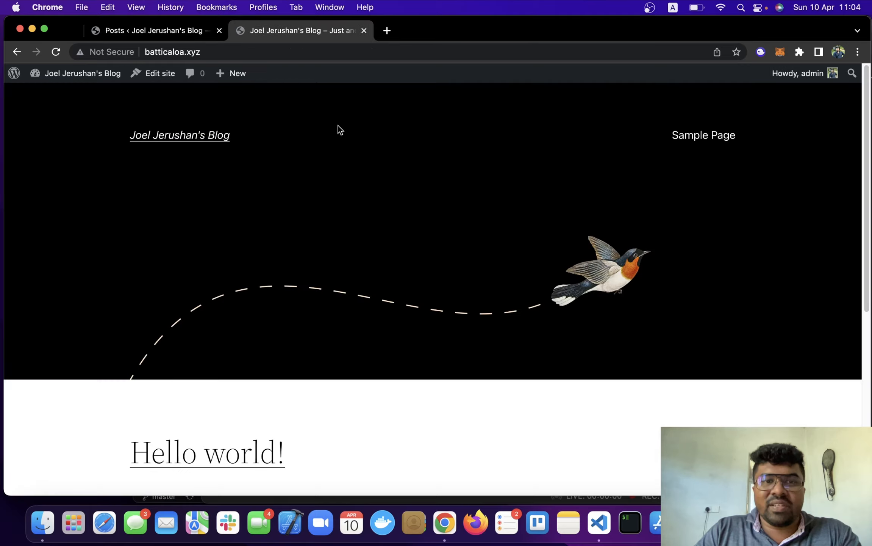
{"action": "scroll", "coordinate": [192, 352], "scroll_direction": "down", "scroll_amount": 6}
{"action": "left_click", "coordinate": [224, 200]}
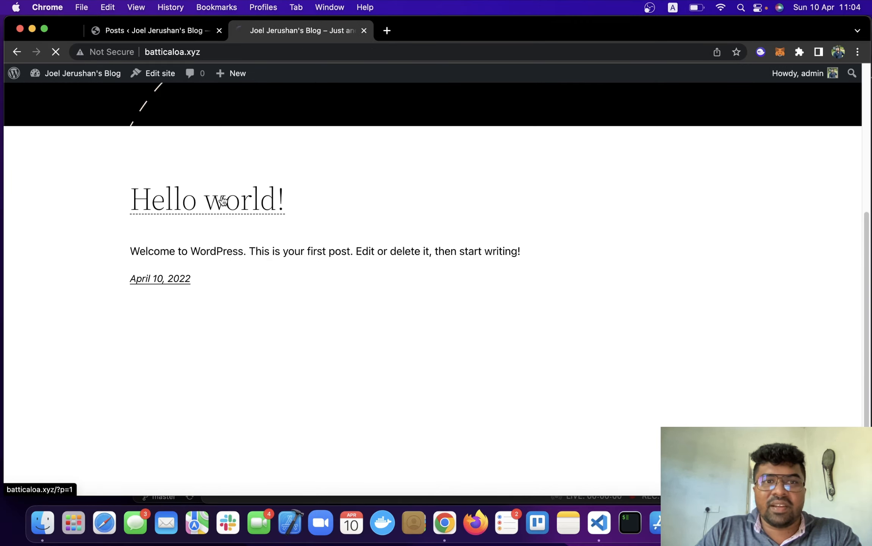
{"action": "scroll", "coordinate": [296, 281], "scroll_direction": "down", "scroll_amount": 6}
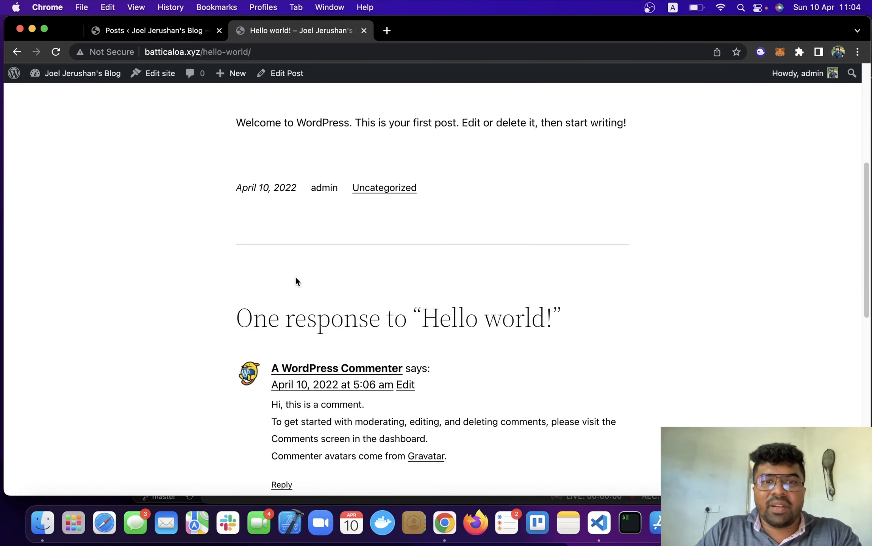
{"action": "scroll", "coordinate": [270, 239], "scroll_direction": "up", "scroll_amount": 7}
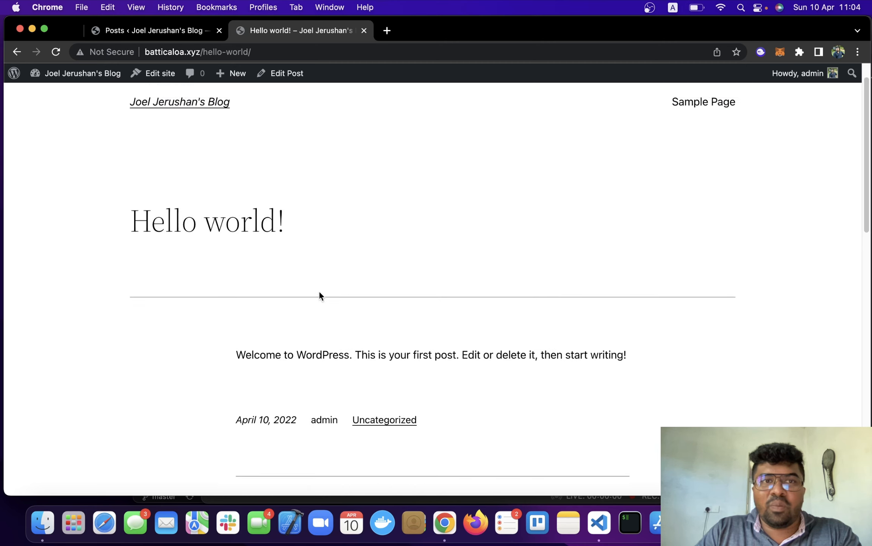
{"action": "left_click", "coordinate": [193, 143]}
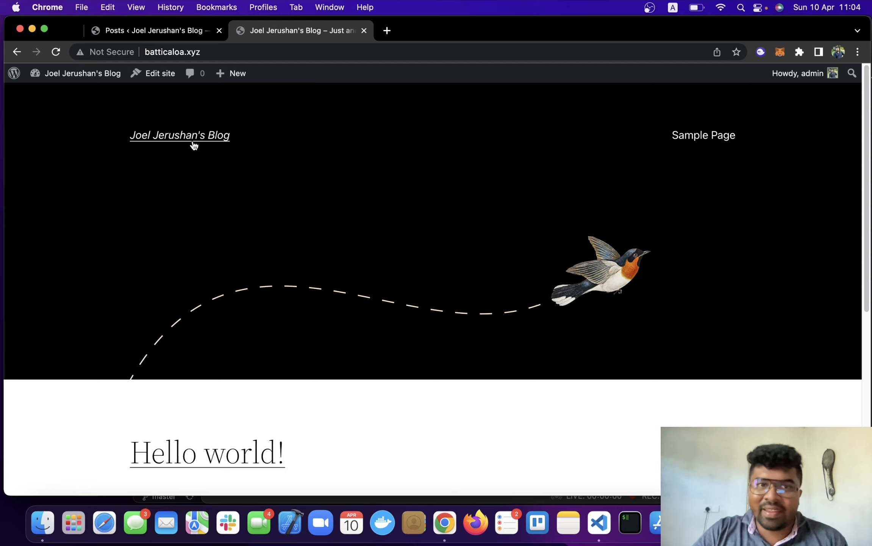
Look through the admin dashboard's welcome content and widgets, the posts list and the media library.
{"action": "left_click", "coordinate": [149, 32]}
{"action": "left_click", "coordinate": [37, 102]}
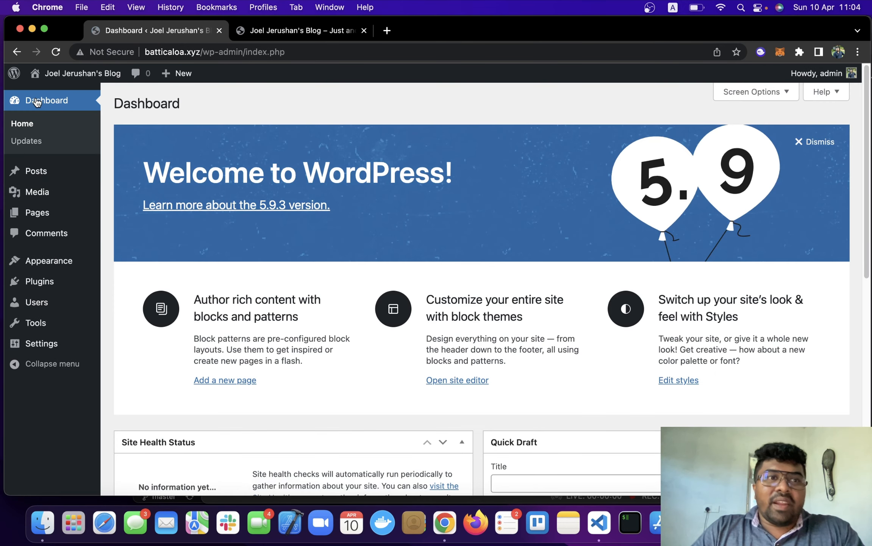
{"action": "left_click", "coordinate": [40, 174]}
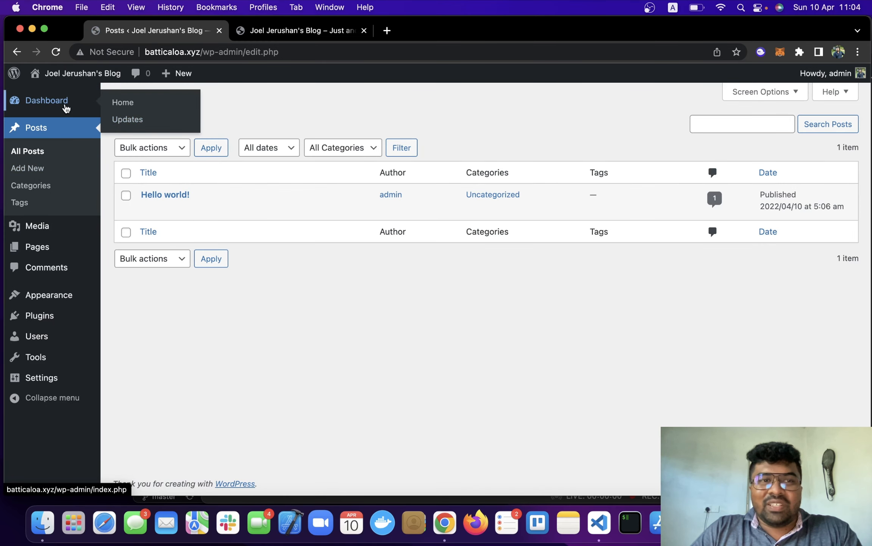
{"action": "left_click", "coordinate": [65, 108]}
{"action": "scroll", "coordinate": [336, 270], "scroll_direction": "down", "scroll_amount": 1}
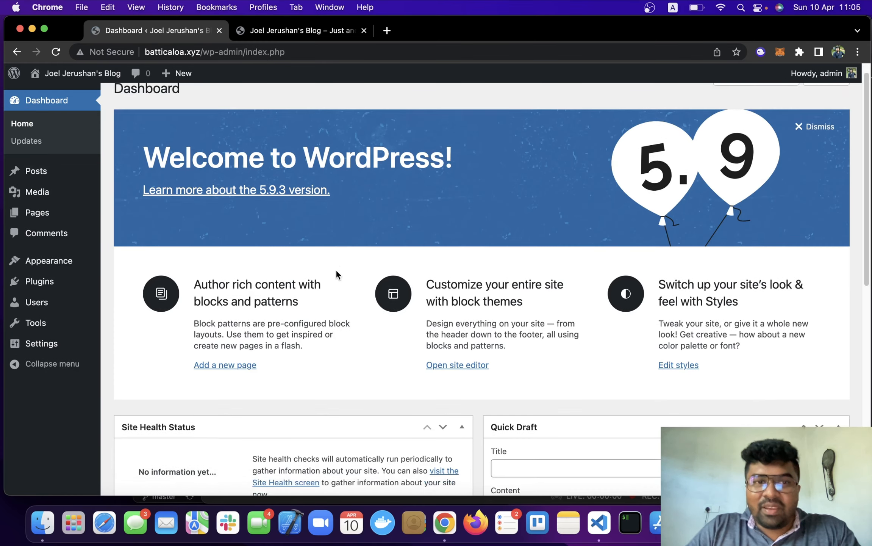
{"action": "mouse_move", "coordinate": [64, 174]}
{"action": "scroll", "coordinate": [302, 264], "scroll_direction": "down", "scroll_amount": 2}
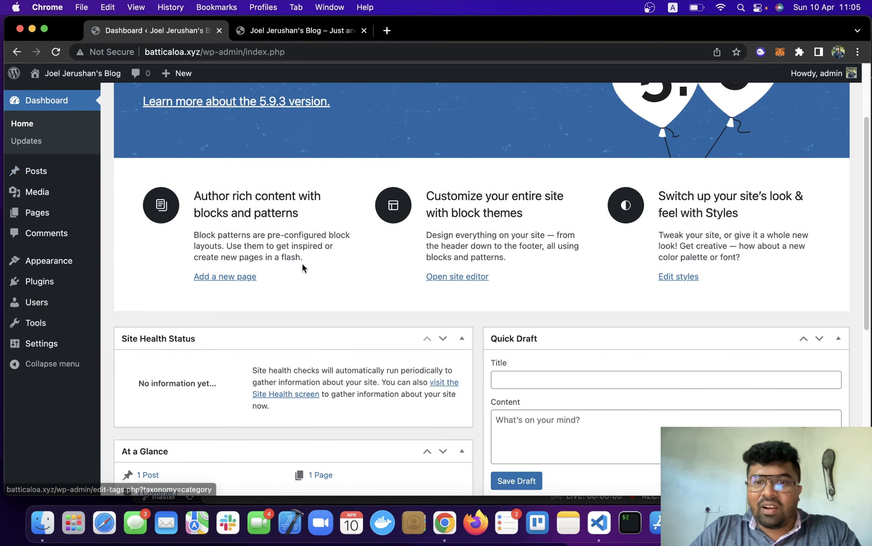
{"action": "left_click", "coordinate": [53, 170]}
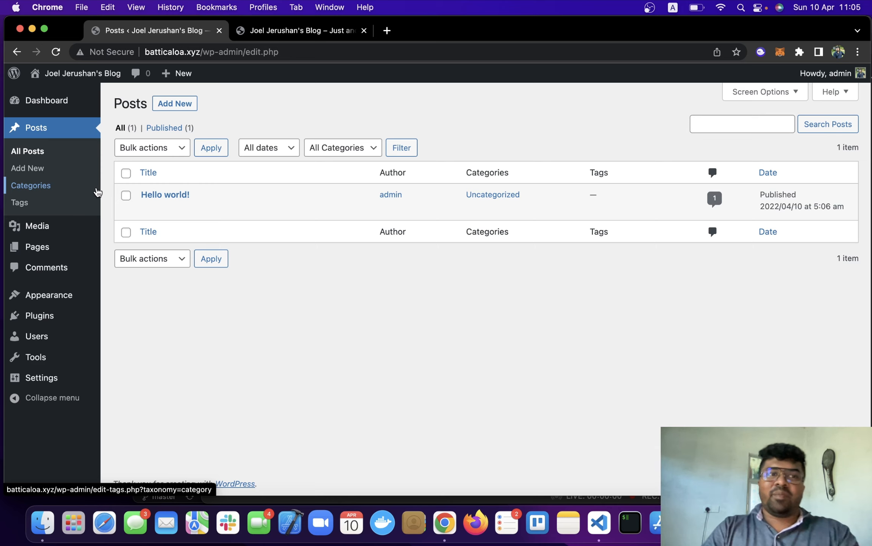
{"action": "left_click", "coordinate": [63, 226]}
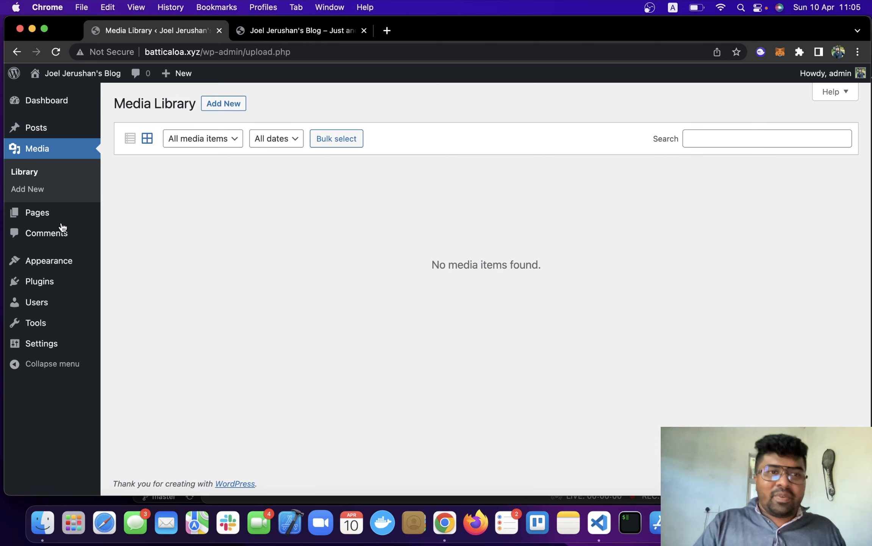
Create a new page titled "About Us", publish it, and return to the pages list.
{"action": "left_click", "coordinate": [55, 219]}
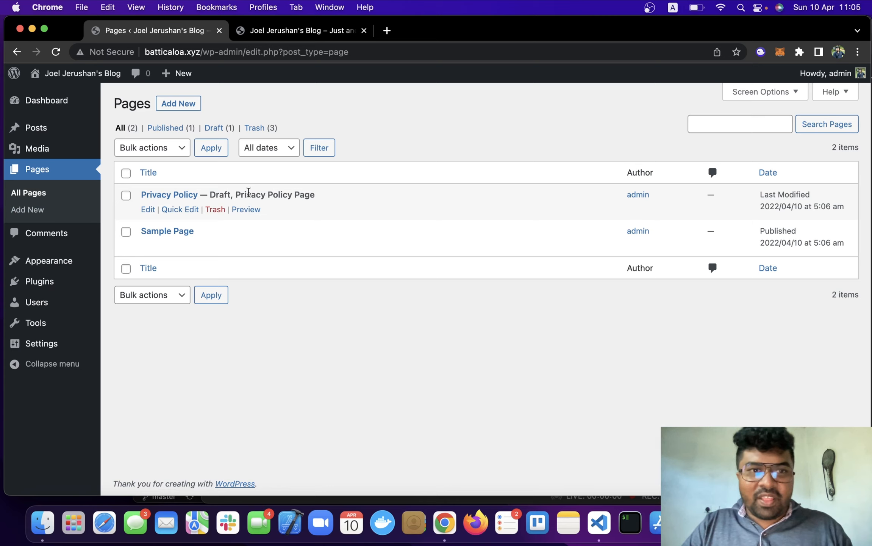
{"action": "left_click", "coordinate": [169, 104]}
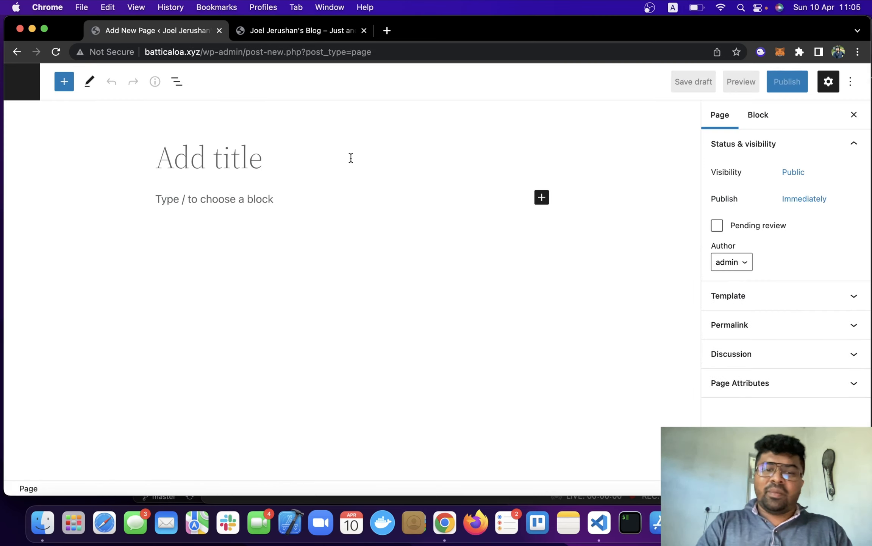
{"action": "type", "text": "About Us"}
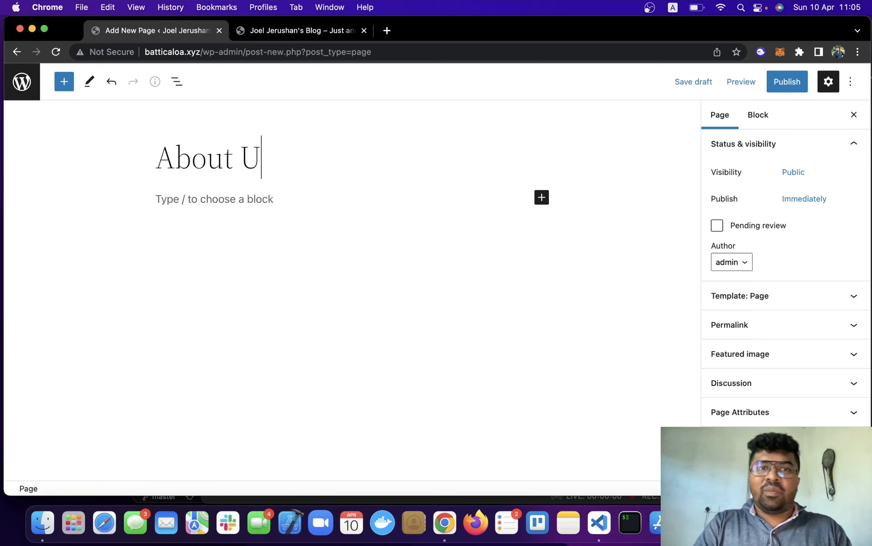
{"action": "left_click", "coordinate": [794, 82]}
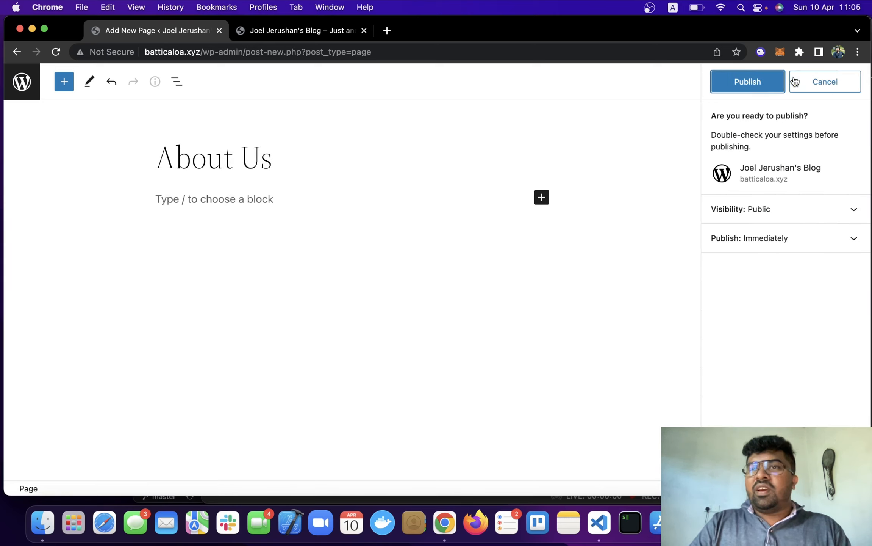
{"action": "left_click", "coordinate": [738, 84]}
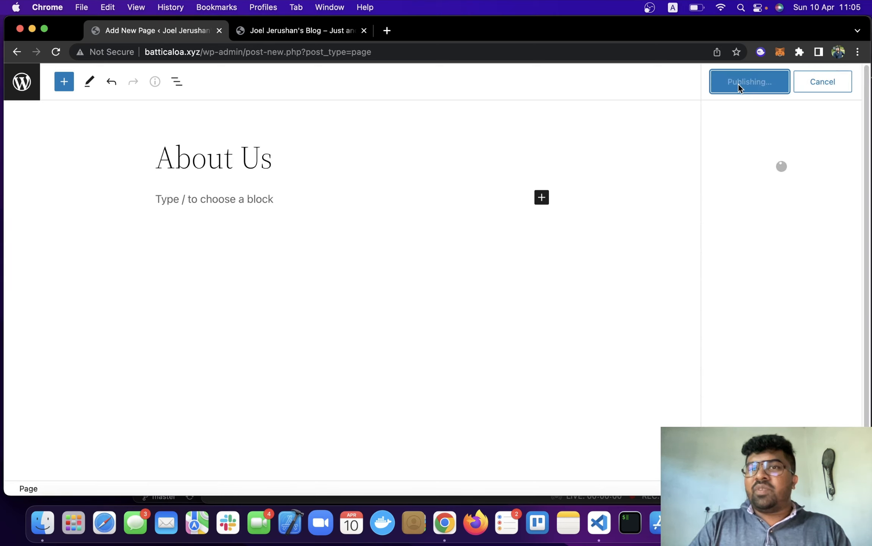
{"action": "left_click", "coordinate": [34, 83]}
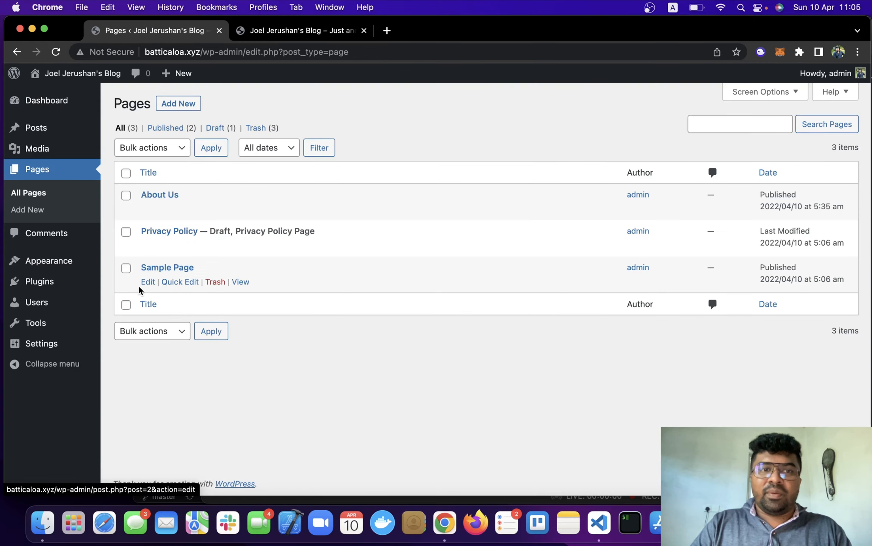
Change the Sample Page's title to "Home" and its slug to "home", save it, and check its quick-edit details.
{"action": "left_click", "coordinate": [180, 282]}
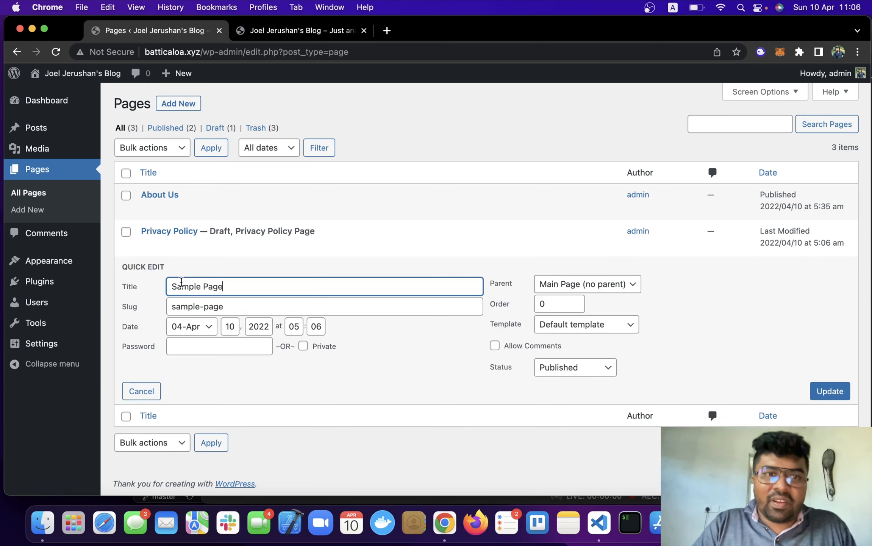
{"action": "triple_click", "coordinate": [238, 290]}
{"action": "type", "text": "Home"}
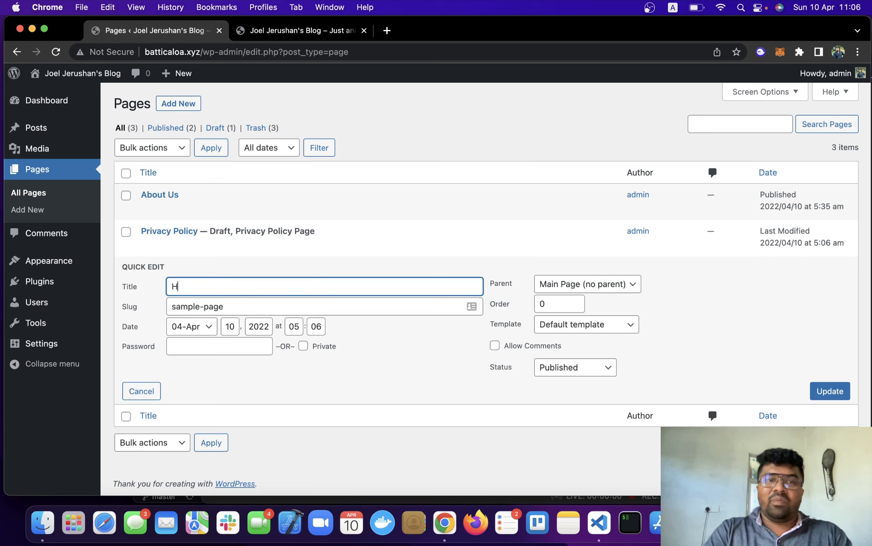
{"action": "key", "text": "Tab"}
{"action": "type", "text": "home"}
{"action": "key", "text": "Return"}
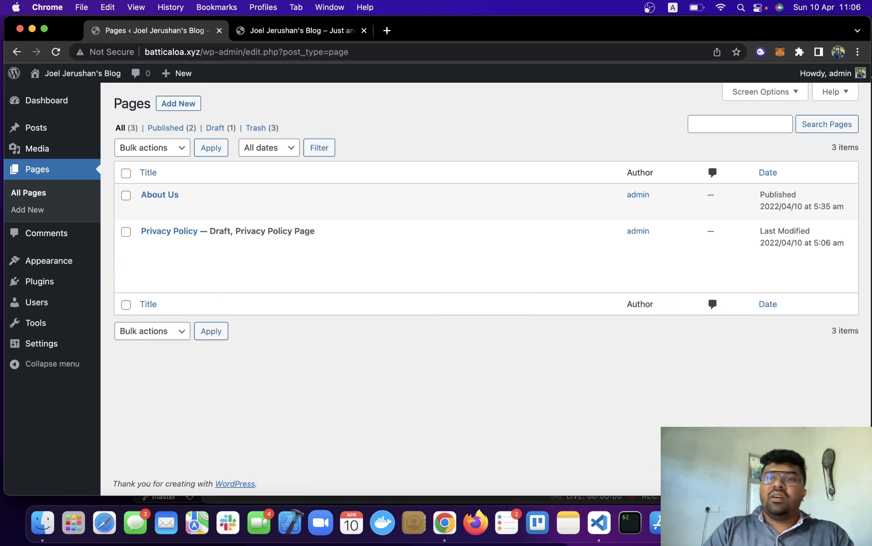
{"action": "left_click", "coordinate": [168, 281]}
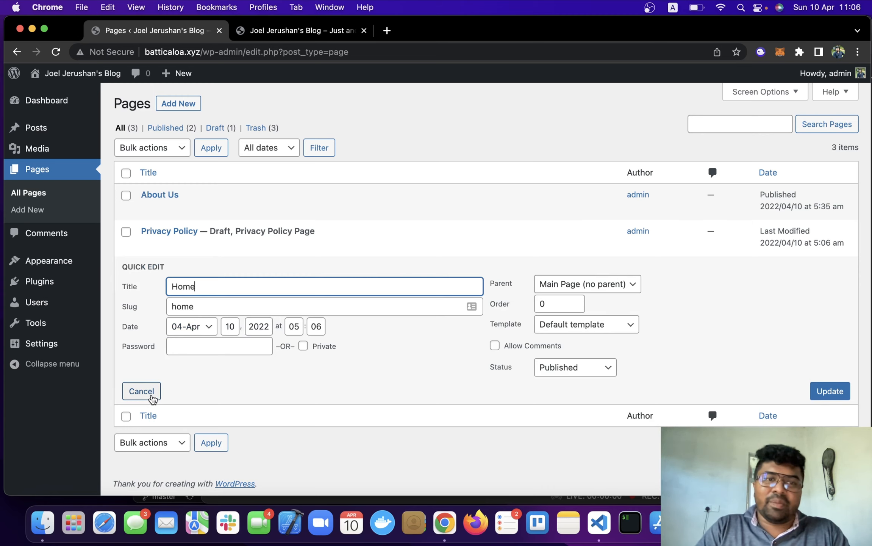
{"action": "left_click", "coordinate": [152, 397]}
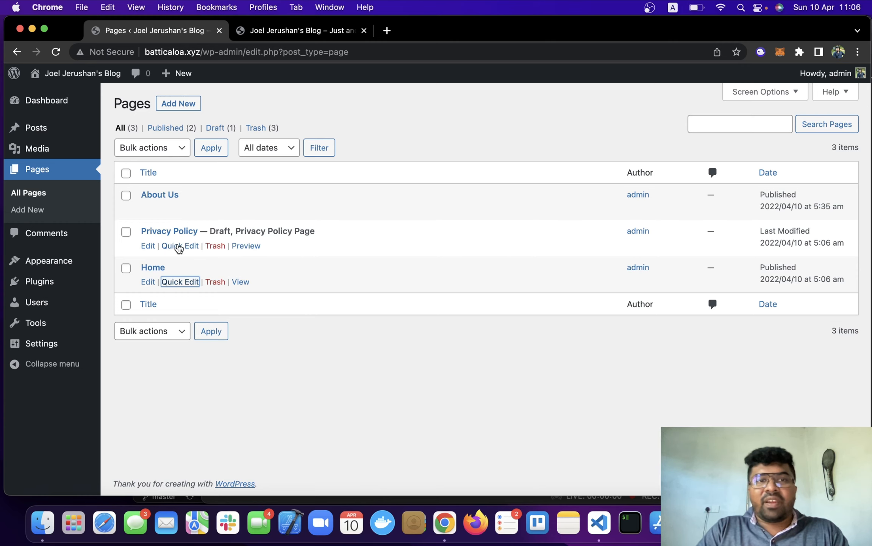
Change the Privacy Policy page's status to Published through Quick Edit and save the update.
{"action": "left_click", "coordinate": [179, 248]}
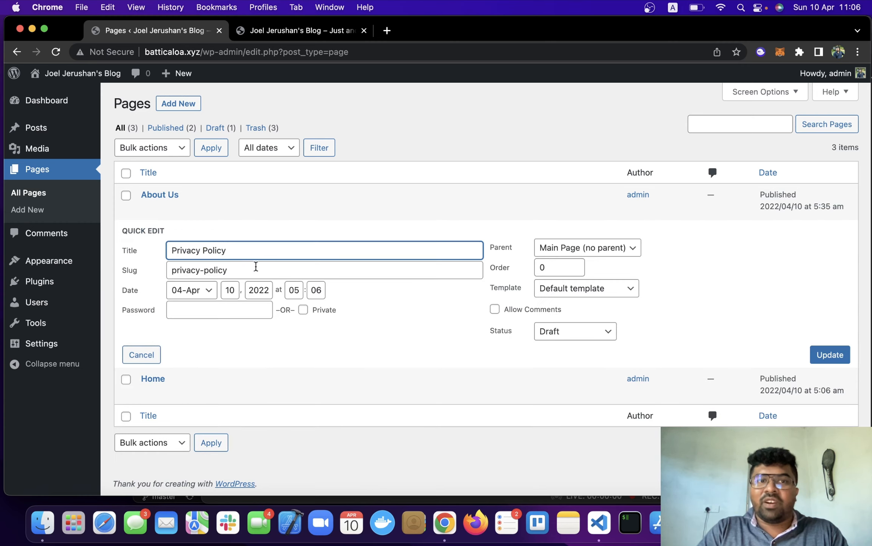
{"action": "left_click", "coordinate": [569, 332]}
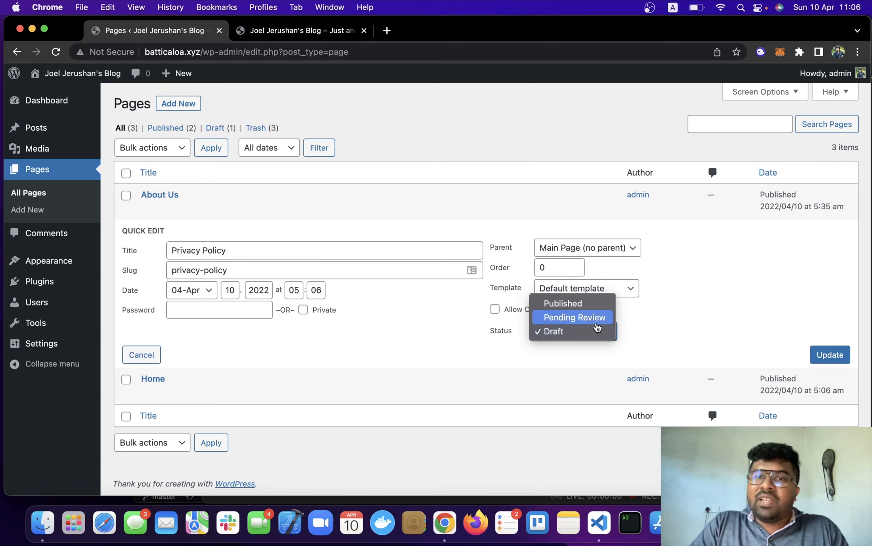
{"action": "left_click", "coordinate": [595, 303]}
{"action": "left_click", "coordinate": [830, 356]}
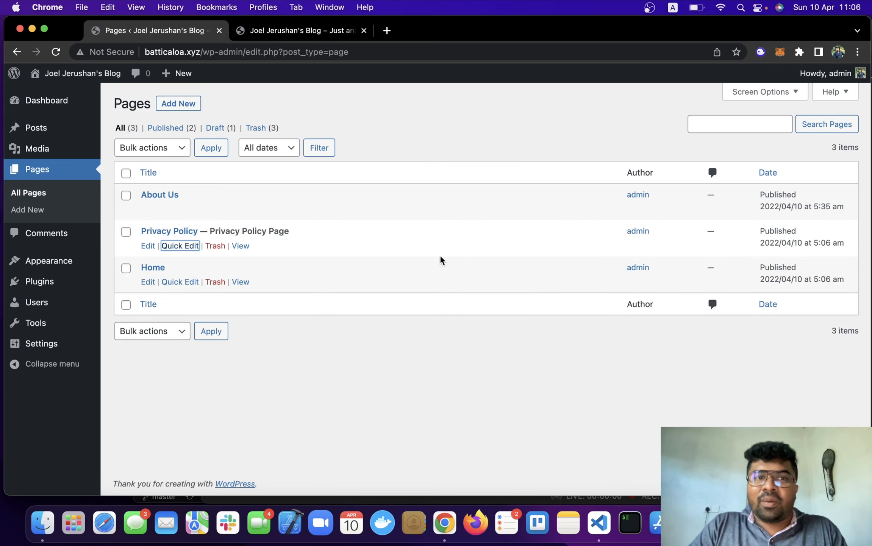
View the Privacy Policy page on the live site in a separate tab, skim it, and close that tab.
{"action": "left_click", "coordinate": [241, 246], "text": "super"}
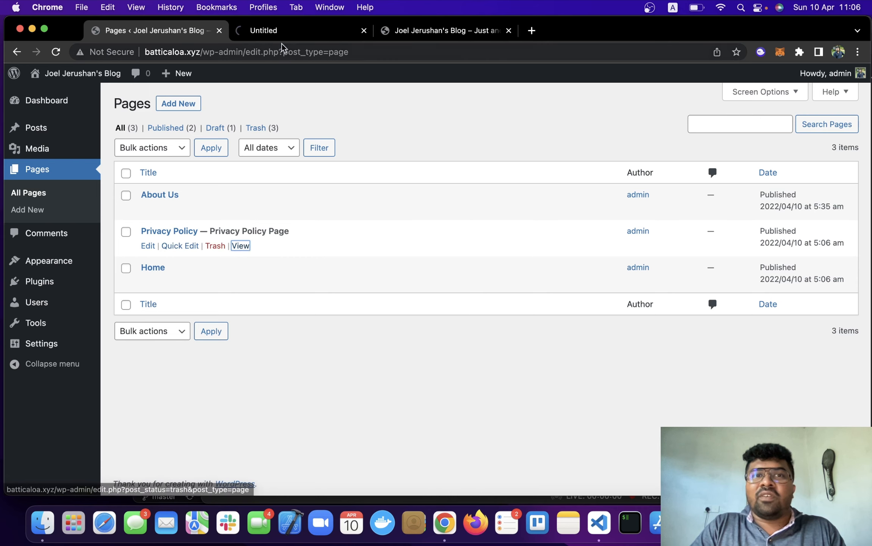
{"action": "left_click", "coordinate": [292, 34]}
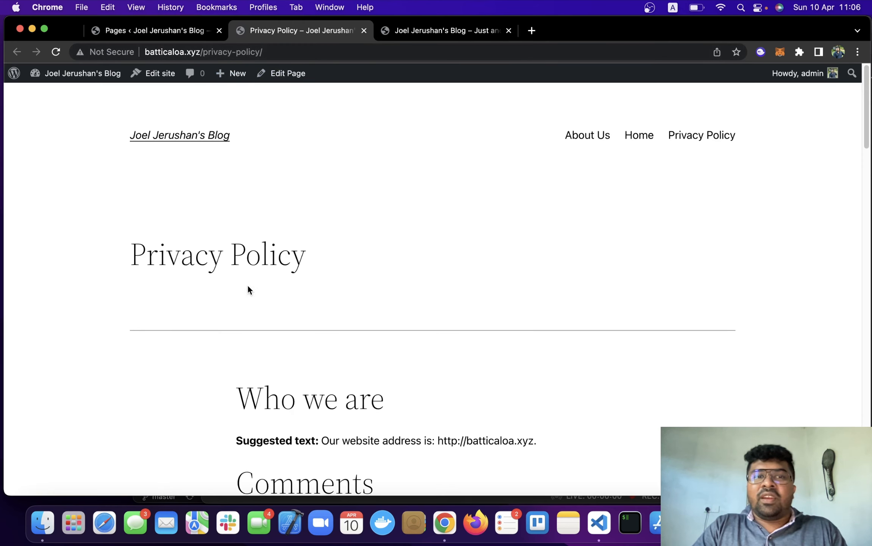
{"action": "scroll", "coordinate": [247, 284], "scroll_direction": "down", "scroll_amount": 5}
{"action": "scroll", "coordinate": [329, 344], "scroll_direction": "up", "scroll_amount": 5}
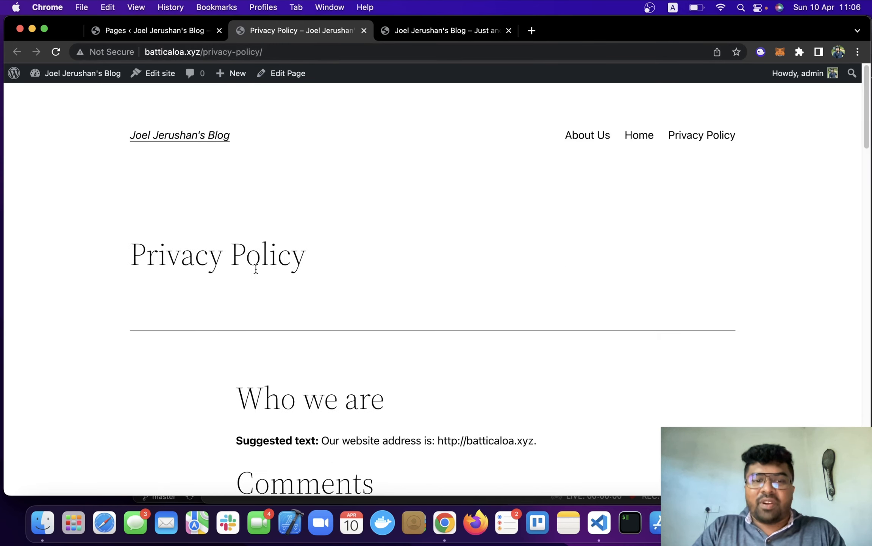
{"action": "key", "text": "super+w"}
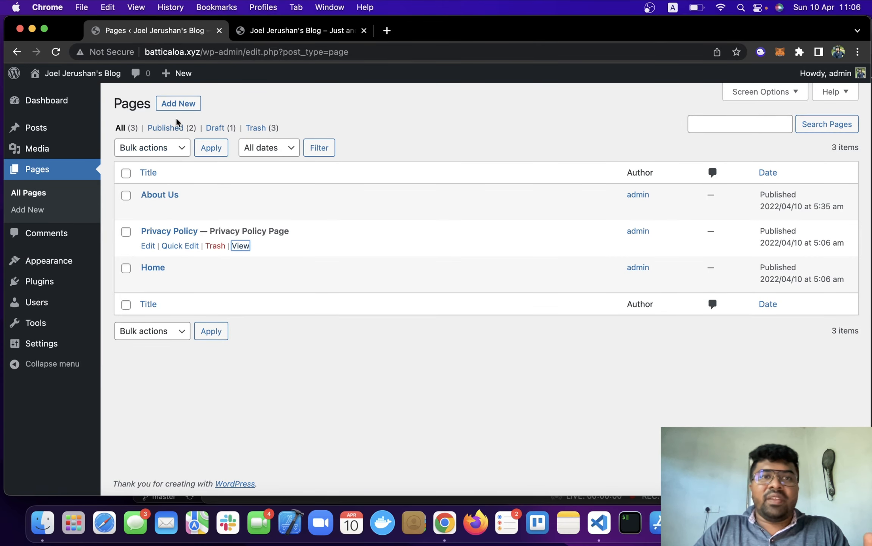
Create a new page titled "Gallary", publish it, and return to the pages list.
{"action": "left_click", "coordinate": [179, 104]}
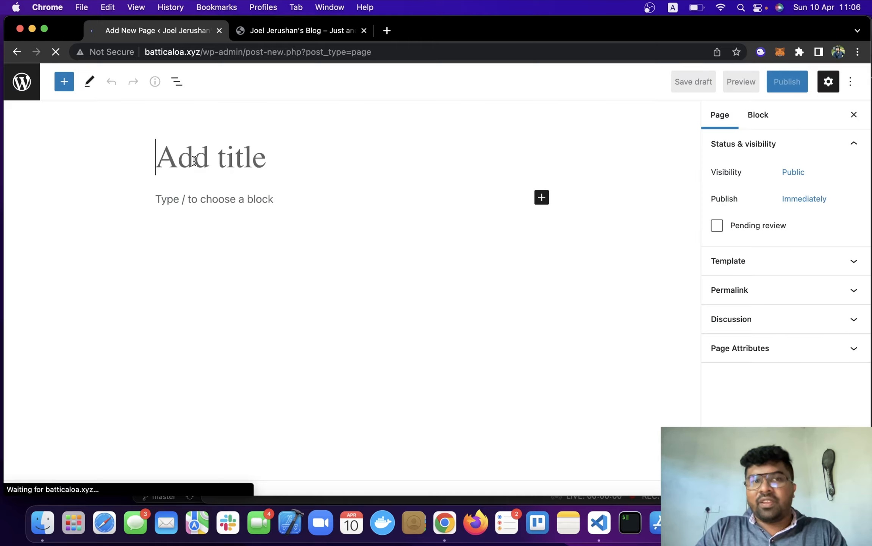
{"action": "type", "text": "Gallary"}
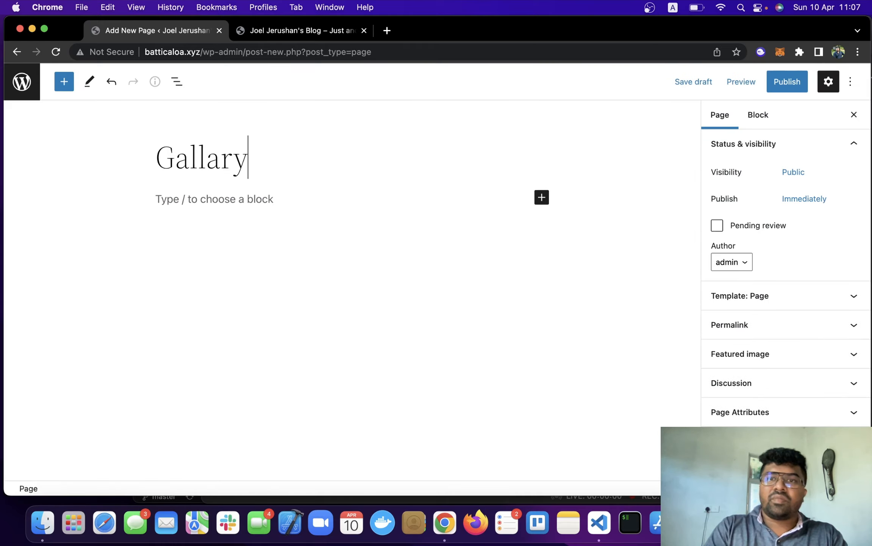
{"action": "left_click", "coordinate": [781, 82]}
{"action": "left_click", "coordinate": [754, 82]}
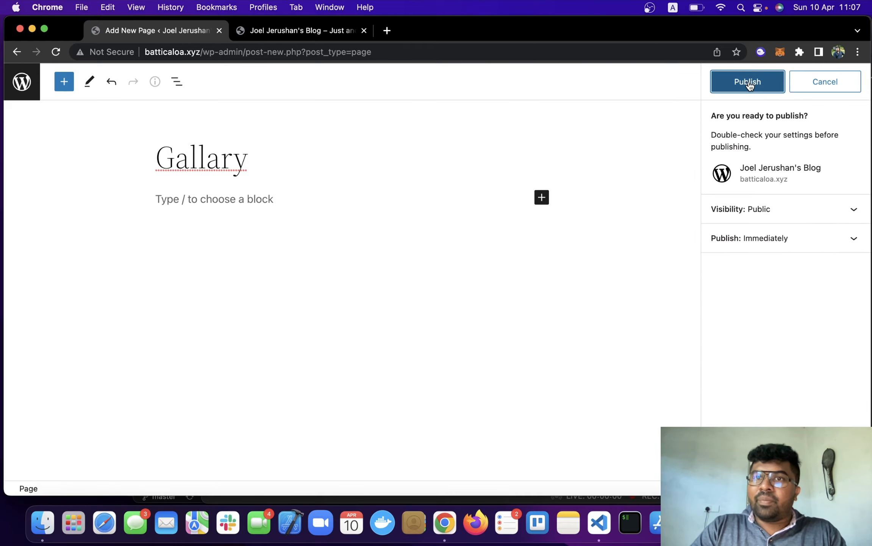
{"action": "left_click", "coordinate": [22, 81]}
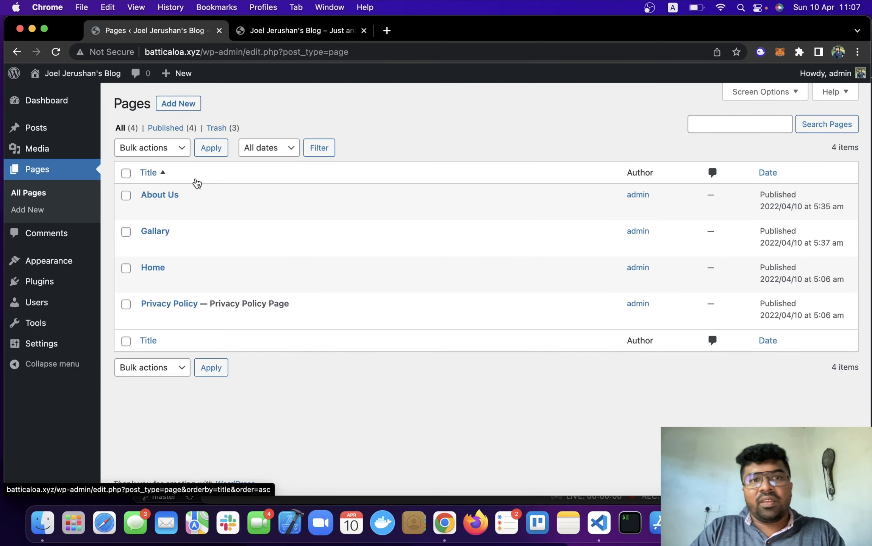
Create a new page titled "Contact", publish it, and go back to the pages list.
{"action": "left_click", "coordinate": [171, 104]}
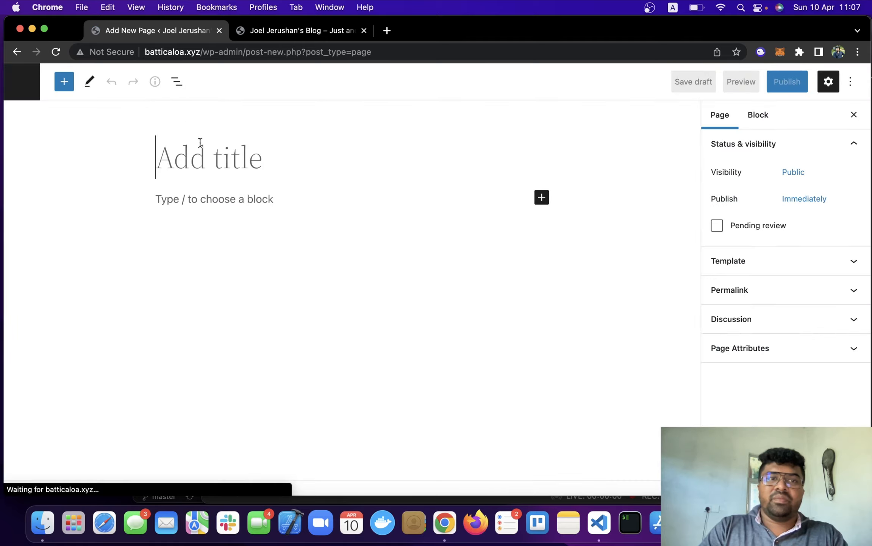
{"action": "type", "text": "Contact"}
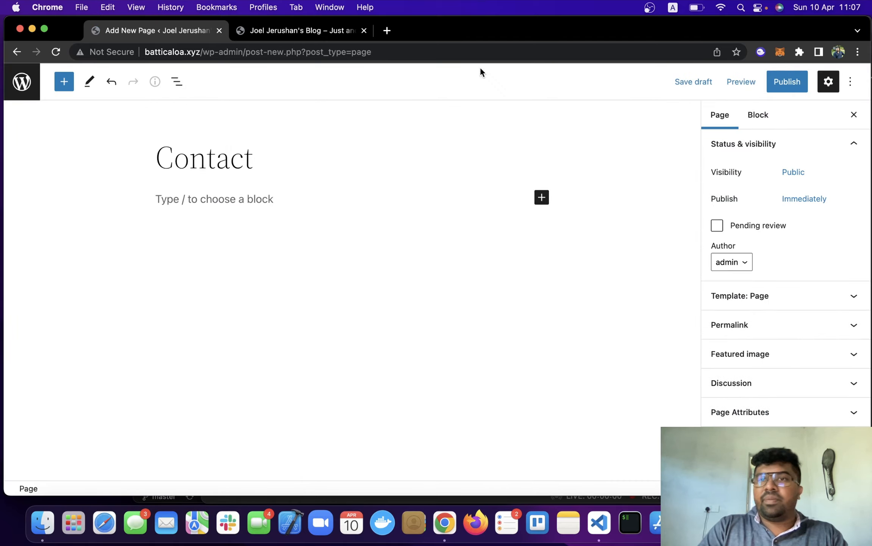
{"action": "left_click", "coordinate": [783, 91]}
{"action": "left_click", "coordinate": [783, 90]}
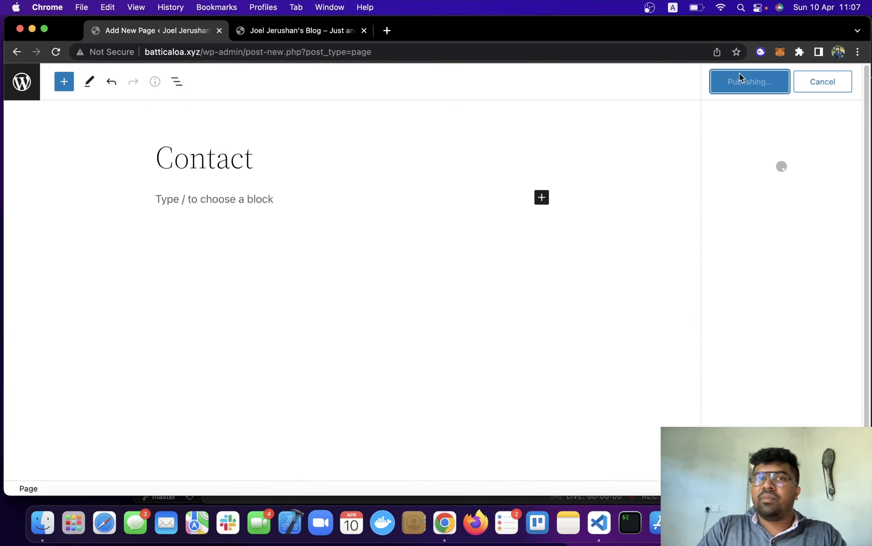
{"action": "left_click", "coordinate": [21, 82]}
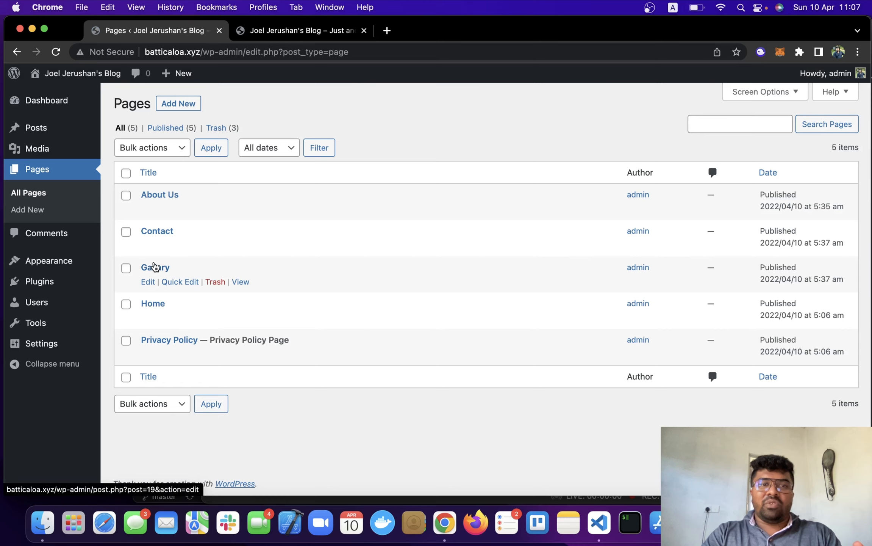
Reload the live site's homepage and check the page links in its navigation menu.
{"action": "left_click", "coordinate": [306, 27]}
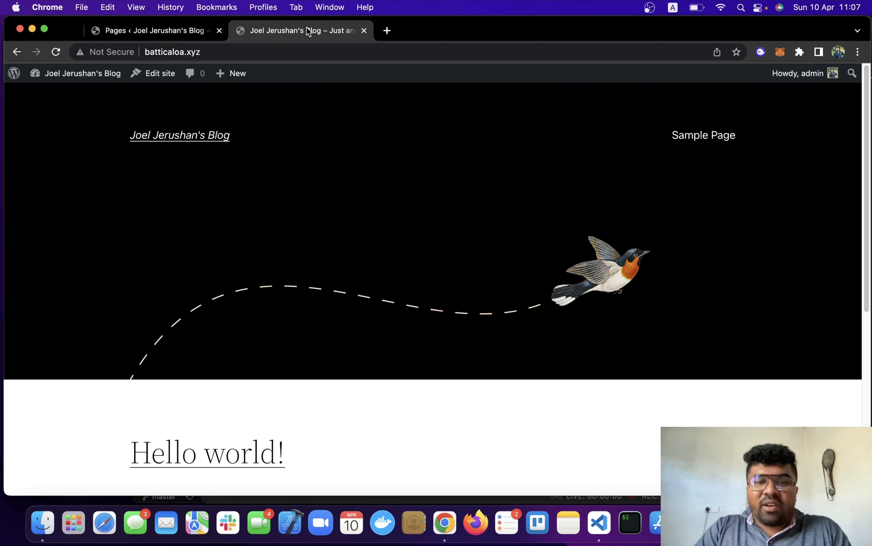
{"action": "left_click", "coordinate": [62, 53]}
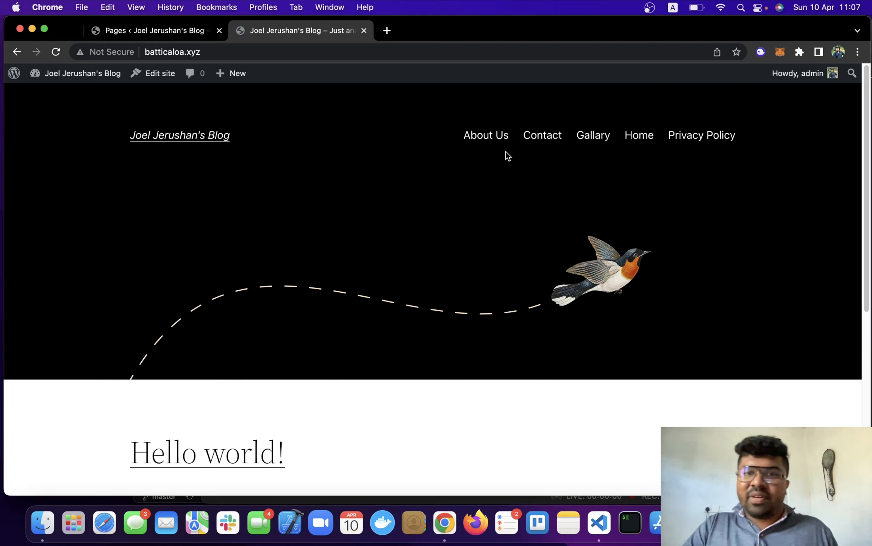
{"action": "scroll", "coordinate": [356, 220], "scroll_direction": "down", "scroll_amount": 1}
{"action": "scroll", "coordinate": [356, 220], "scroll_direction": "up", "scroll_amount": 1}
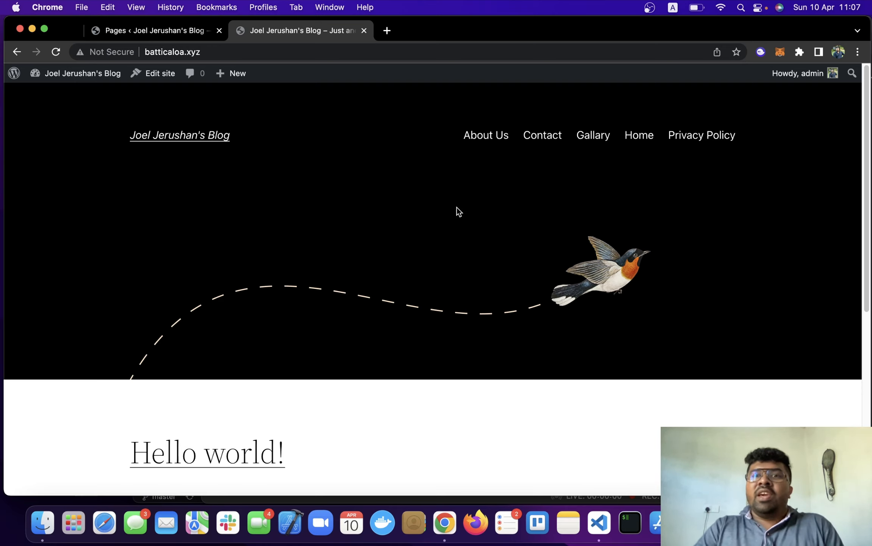
Compare the Home page at batticaloa.xyz/home/ with the site's root address batticaloa.xyz, ending on the Home page.
{"action": "left_click", "coordinate": [641, 136]}
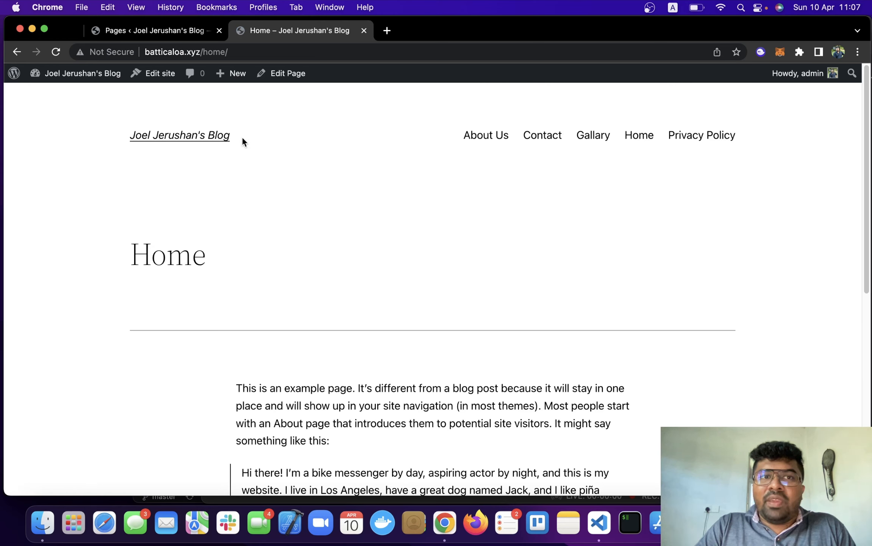
{"action": "double_click", "coordinate": [211, 52]}
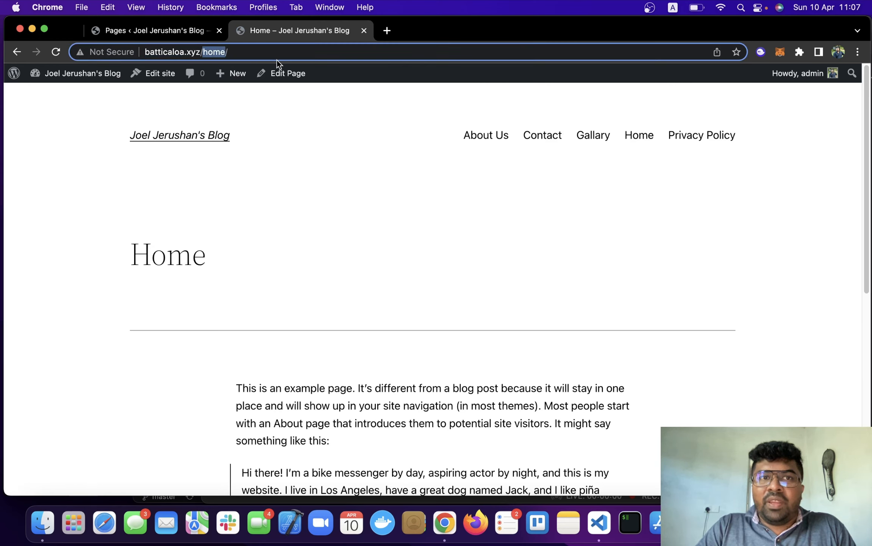
{"action": "key", "text": "BackSpace"}
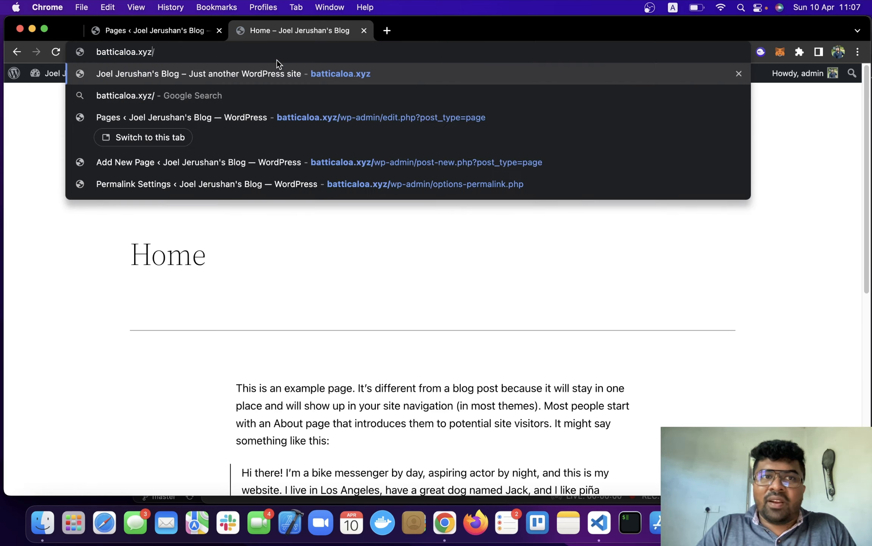
{"action": "key", "text": "Return"}
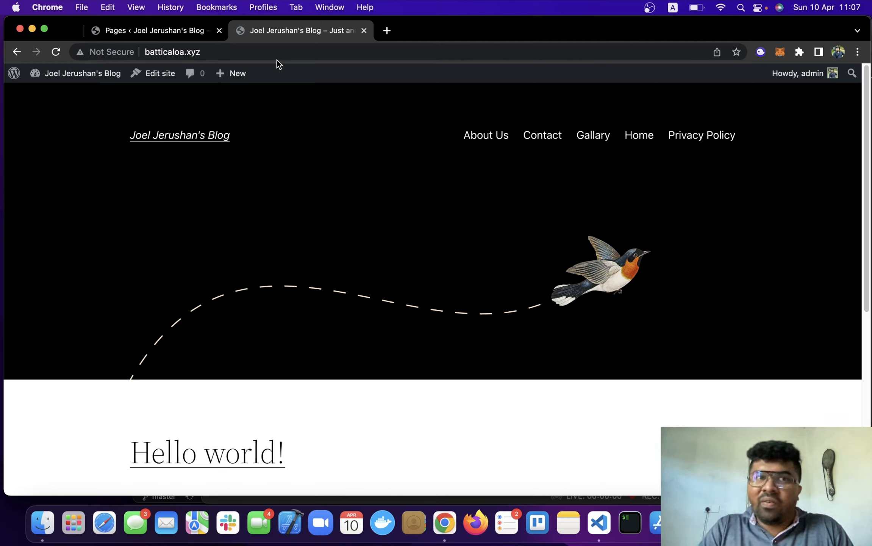
{"action": "double_click", "coordinate": [165, 54]}
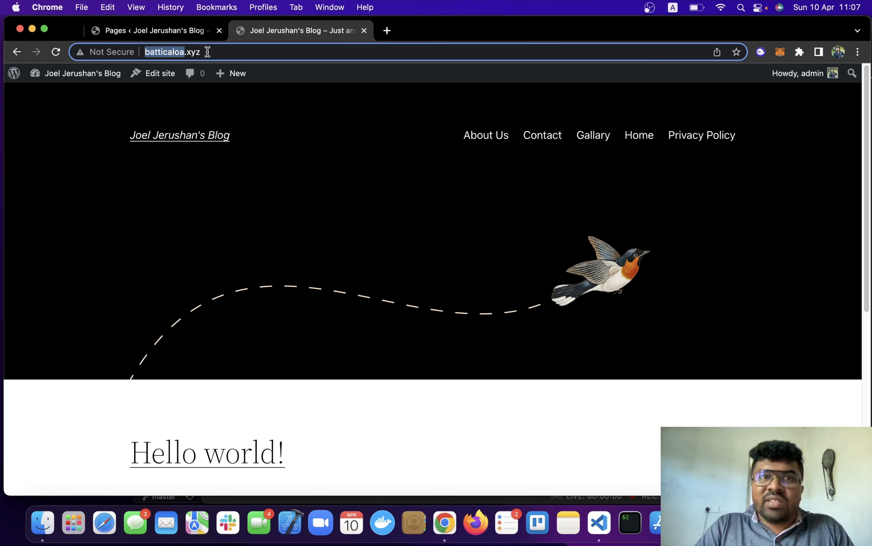
{"action": "left_click", "coordinate": [645, 143]}
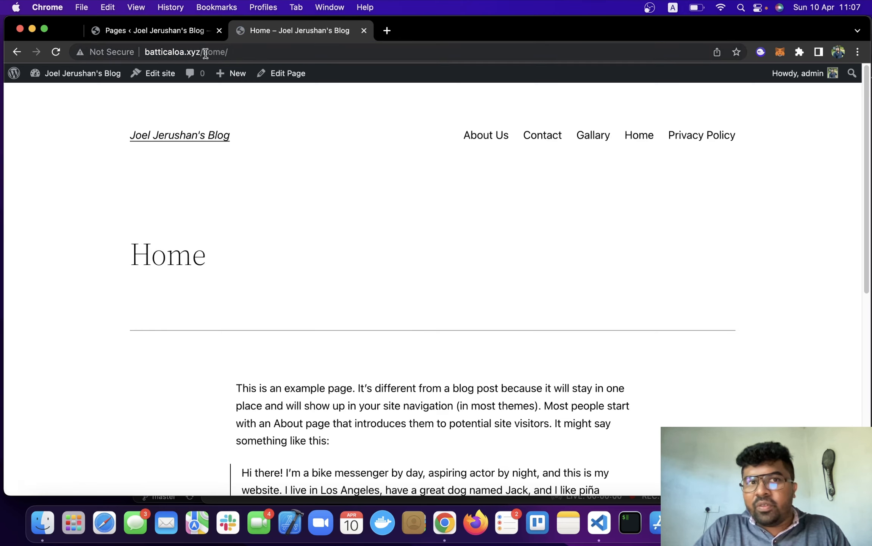
Return to the admin dashboard, open the Reading settings and highlight the "Your homepage displays" label.
{"action": "left_click", "coordinate": [160, 30]}
{"action": "mouse_move", "coordinate": [33, 349]}
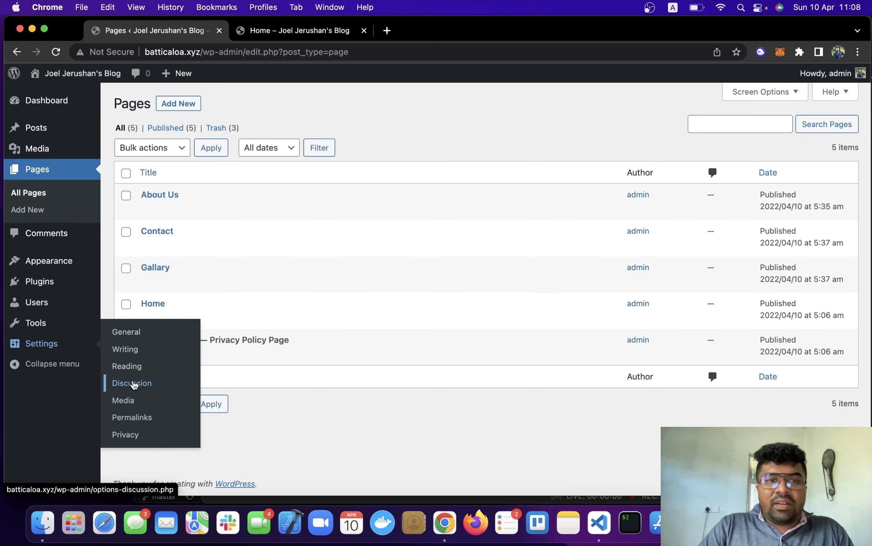
{"action": "left_click", "coordinate": [129, 366]}
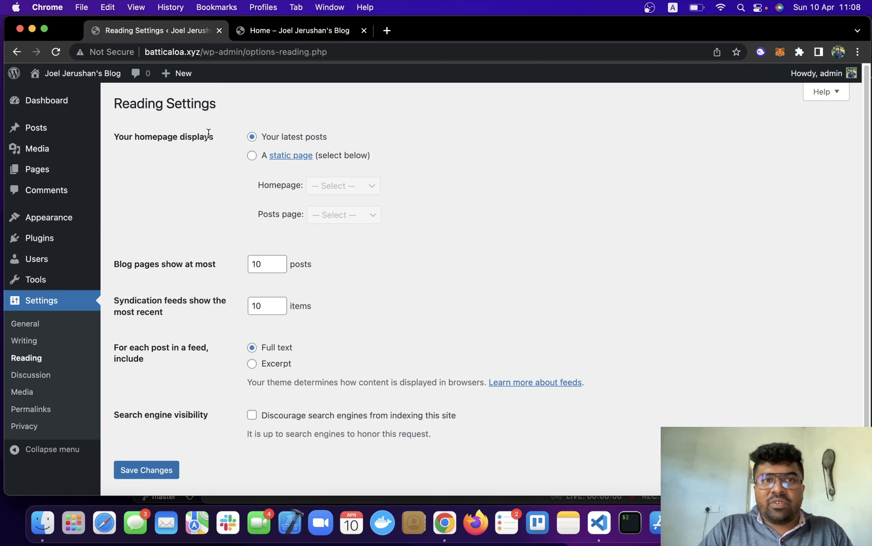
{"action": "left_click_drag", "start_coordinate": [108, 136], "coordinate": [213, 137]}
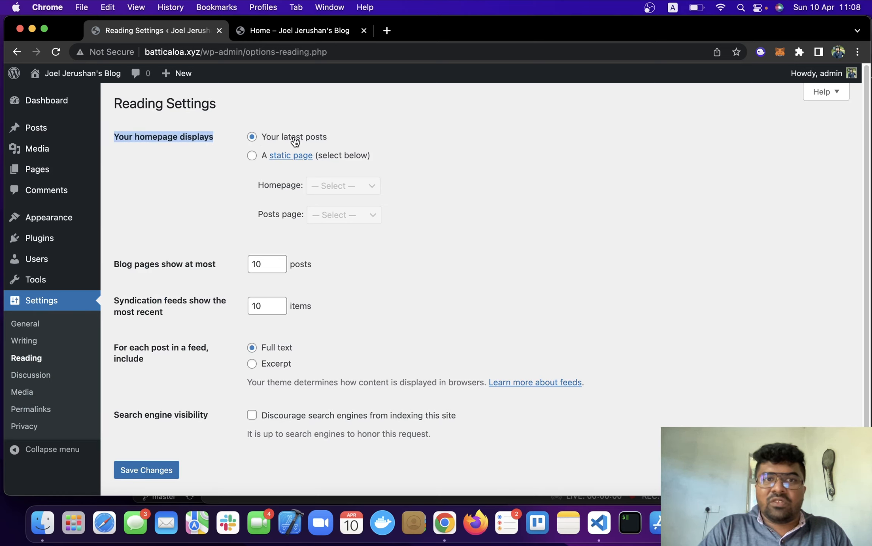
Open the live site's root homepage and examine the posts it displays.
{"action": "left_click", "coordinate": [290, 34]}
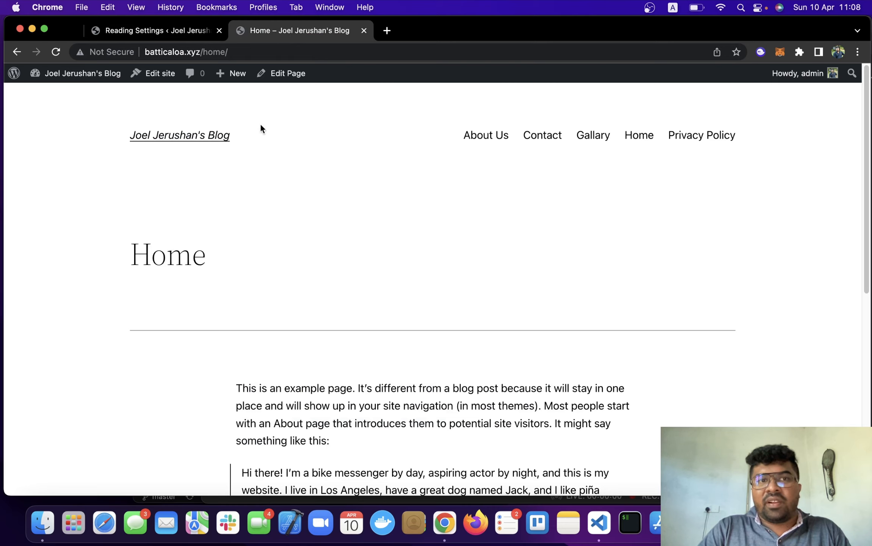
{"action": "left_click", "coordinate": [170, 127]}
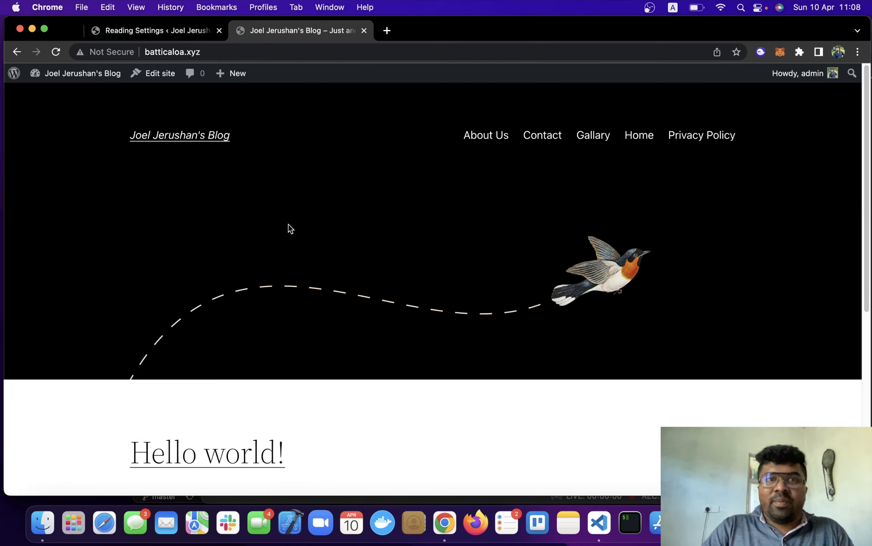
{"action": "scroll", "coordinate": [273, 239], "scroll_direction": "down", "scroll_amount": 5}
{"action": "scroll", "coordinate": [261, 253], "scroll_direction": "down", "scroll_amount": 1}
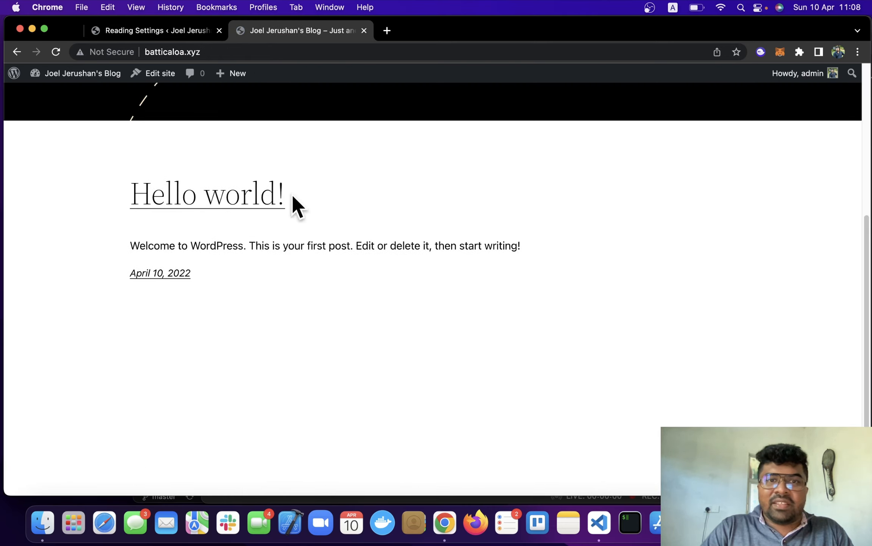
Set the homepage to display the static page Home in the Reading settings, save, and reload the live homepage to check it.
{"action": "left_click", "coordinate": [159, 31]}
{"action": "left_click", "coordinate": [251, 155]}
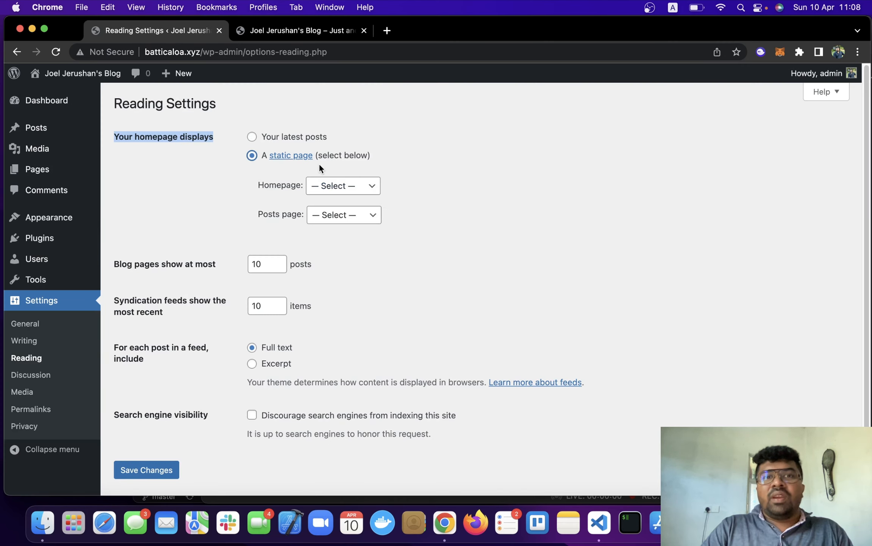
{"action": "left_click", "coordinate": [362, 191]}
{"action": "left_click", "coordinate": [352, 242]}
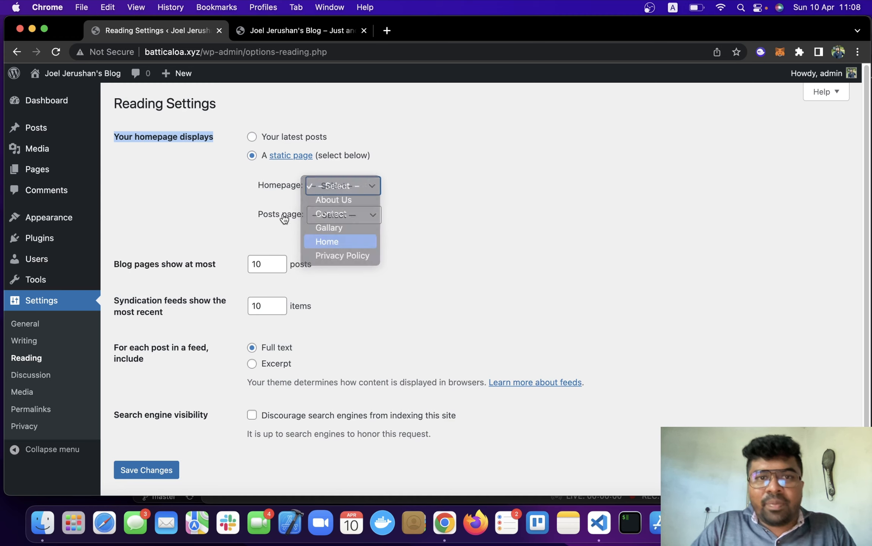
{"action": "left_click", "coordinate": [144, 470]}
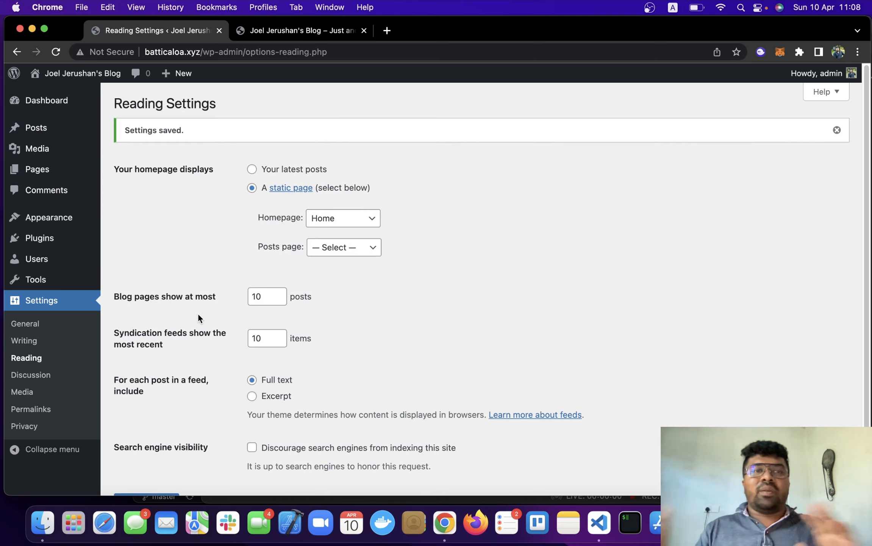
{"action": "left_click", "coordinate": [293, 31]}
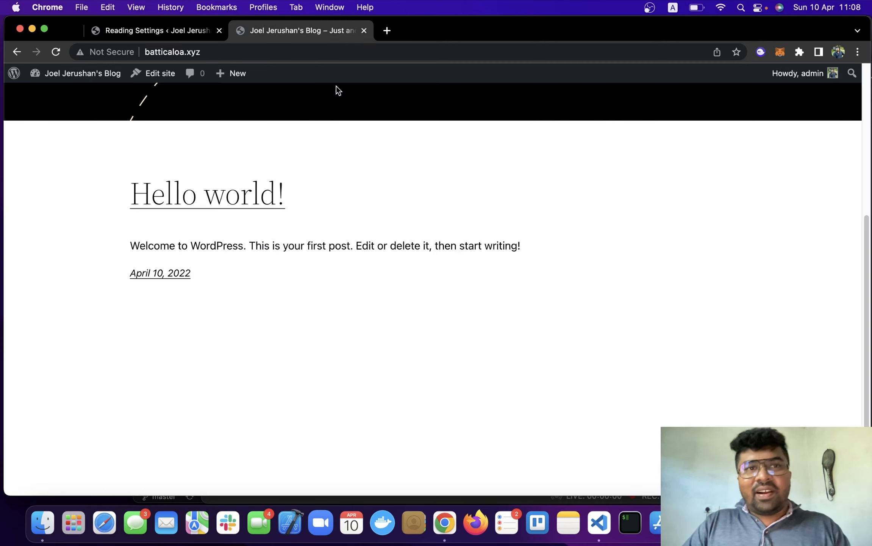
{"action": "key", "text": "super+r"}
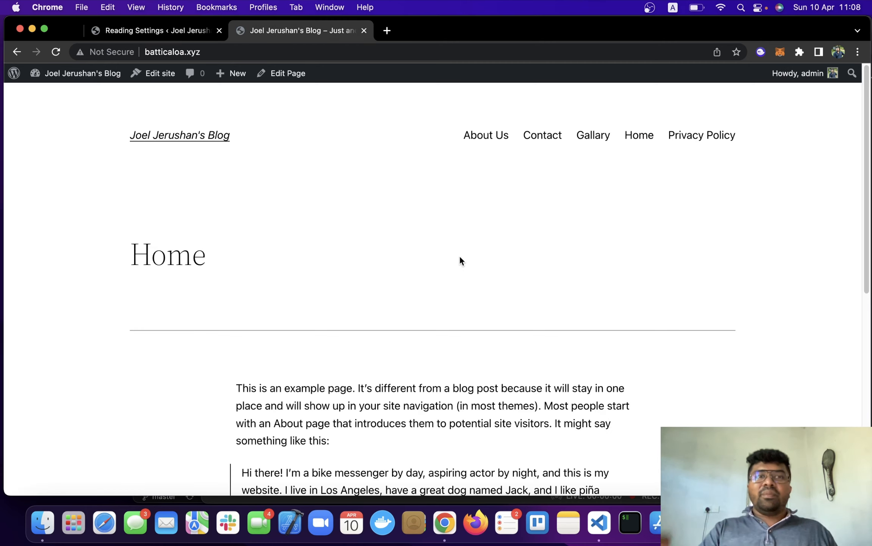